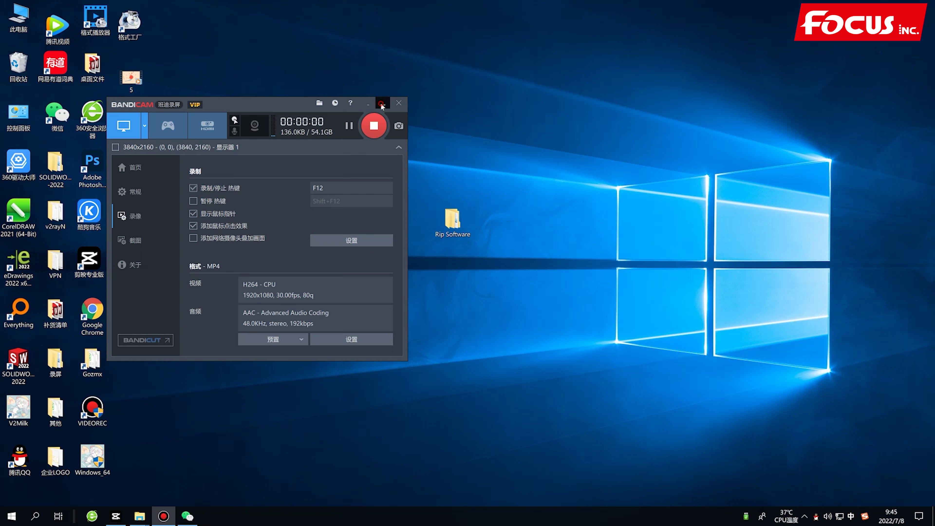
# Minimize the screen recorder window and dismiss the virus and threat protection notification.
pyautogui.click(381, 105)
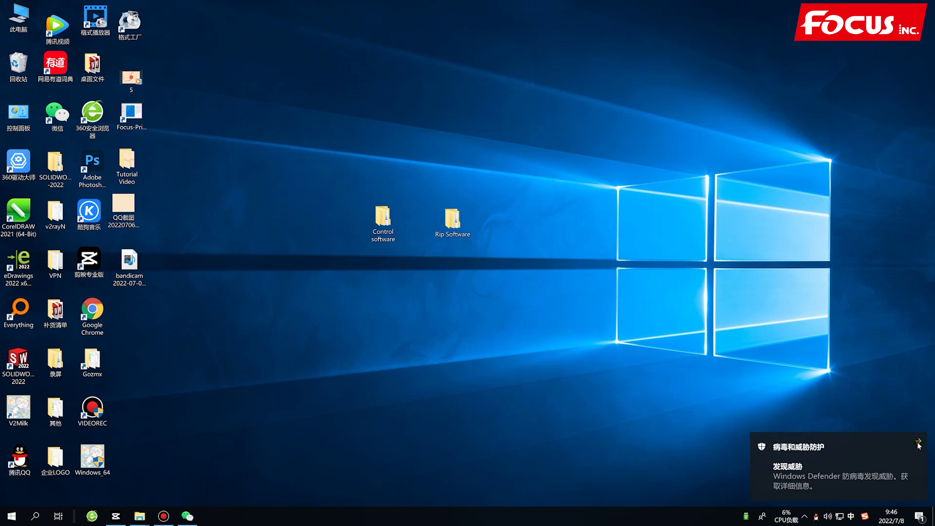
pyautogui.click(917, 443)
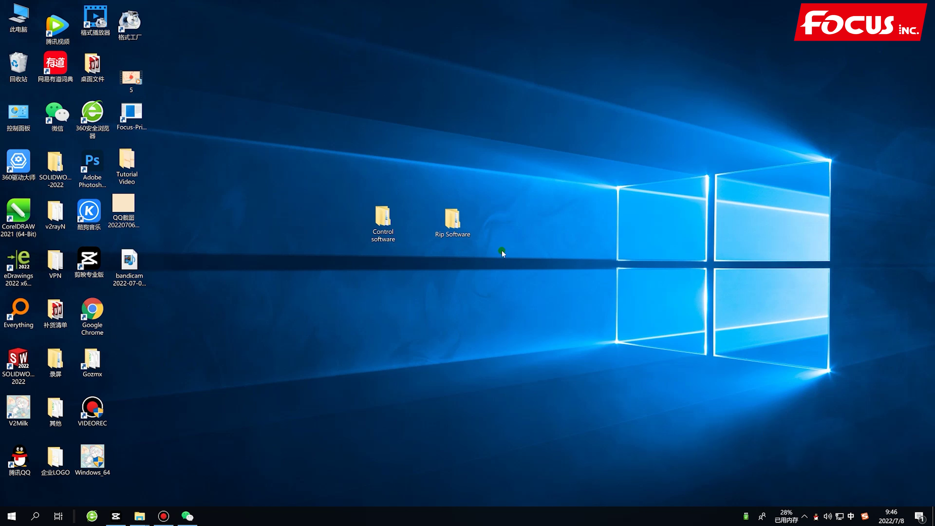
pyautogui.click(379, 229)
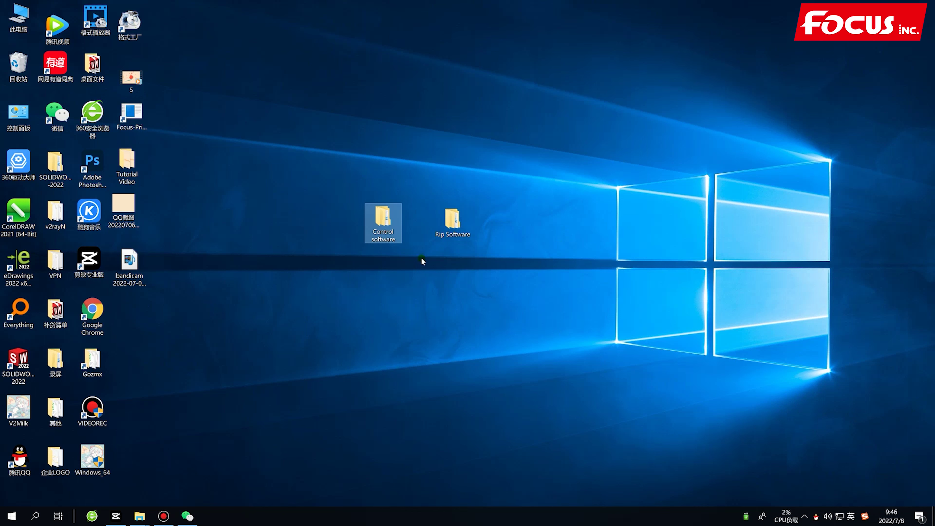
pyautogui.click(805, 517)
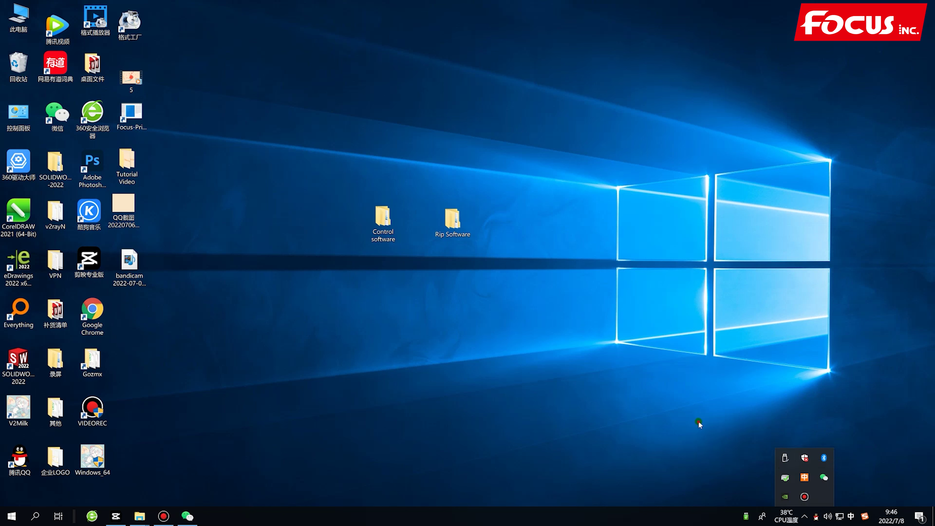
pyautogui.doubleClick(390, 218)
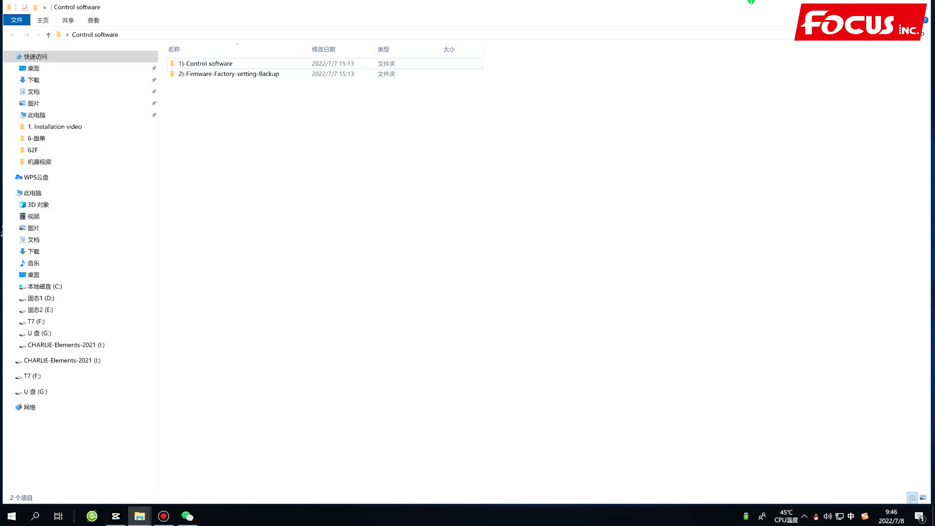
pyautogui.click(921, 6)
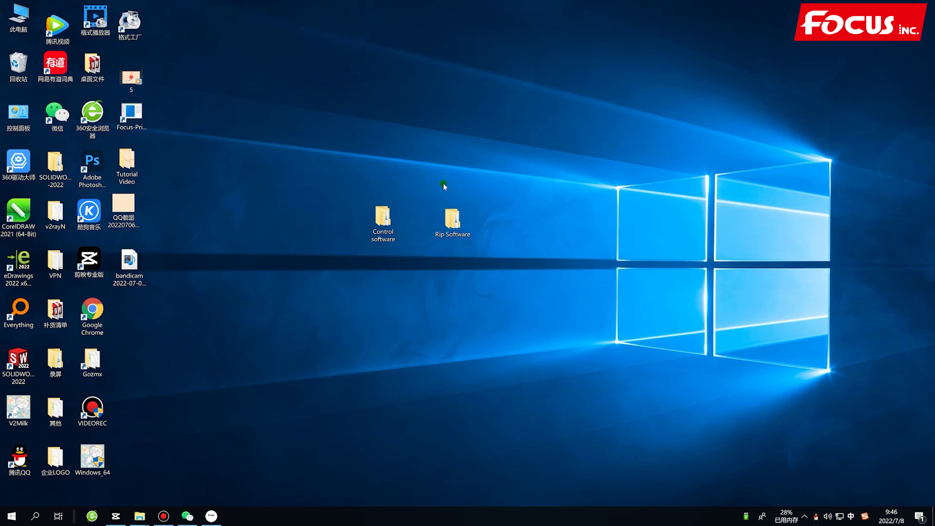
# Exit the QQ messenger running in the background.
pyautogui.click(390, 224)
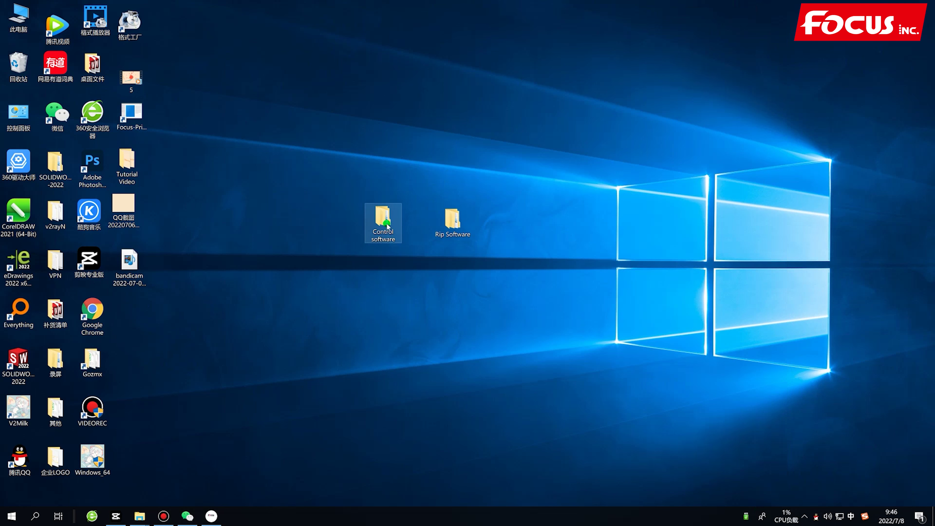
pyautogui.click(386, 246)
pyautogui.rightClick(821, 515)
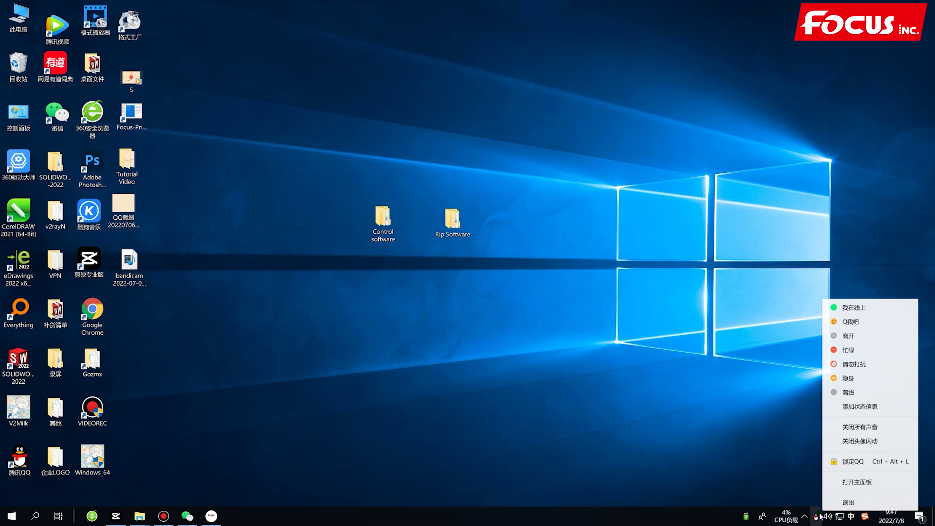
pyautogui.click(847, 503)
# Open the desktop folder Control software, enter 1)-Control software, and run the Focus-Print-V5.7.9.0.50FlctCy_20210928(1) installer application.
pyautogui.click(381, 219)
pyautogui.doubleClick(381, 220)
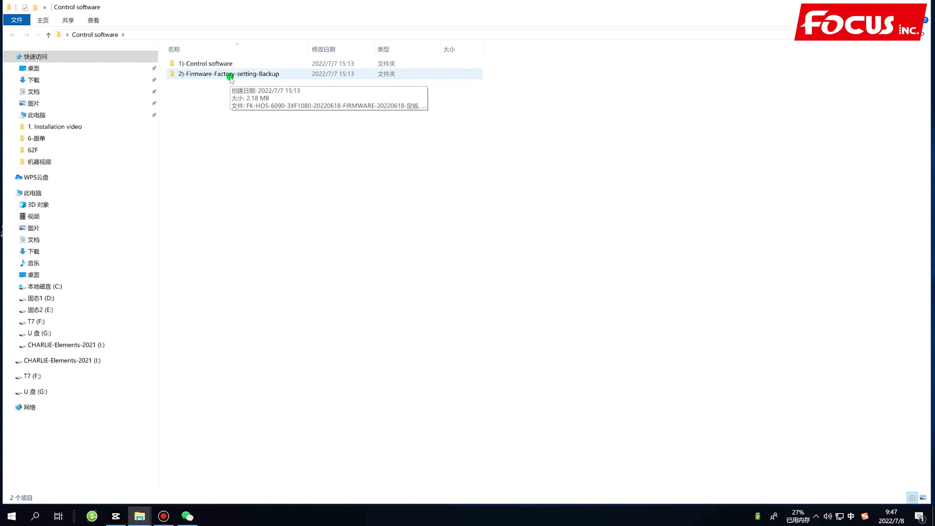
pyautogui.click(213, 65)
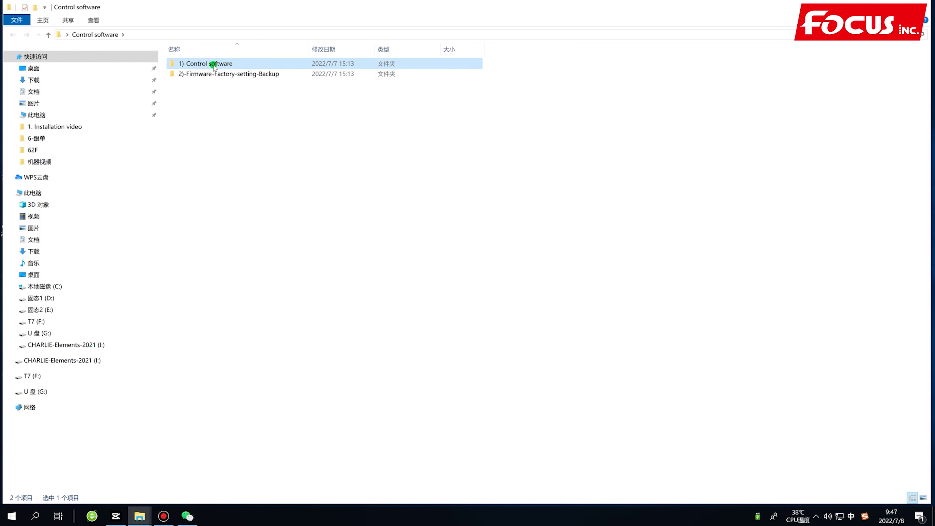
pyautogui.doubleClick(213, 65)
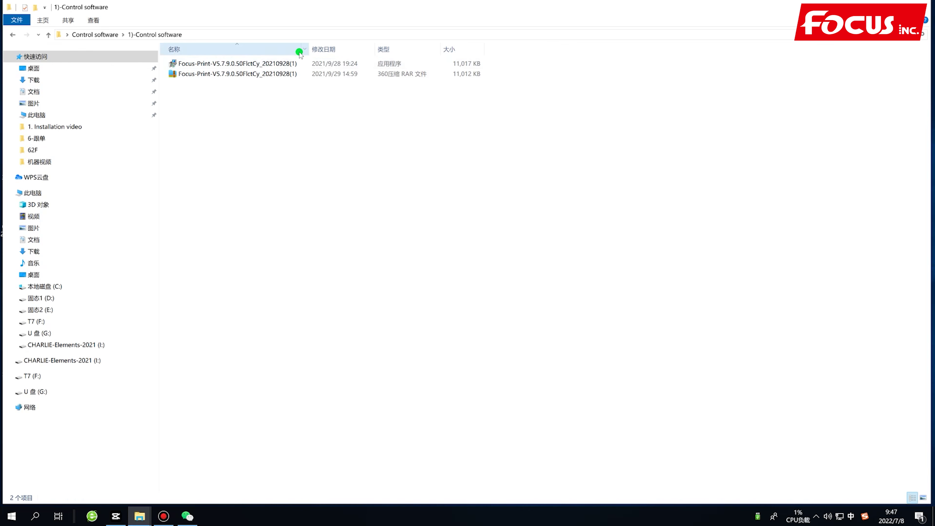
pyautogui.doubleClick(261, 65)
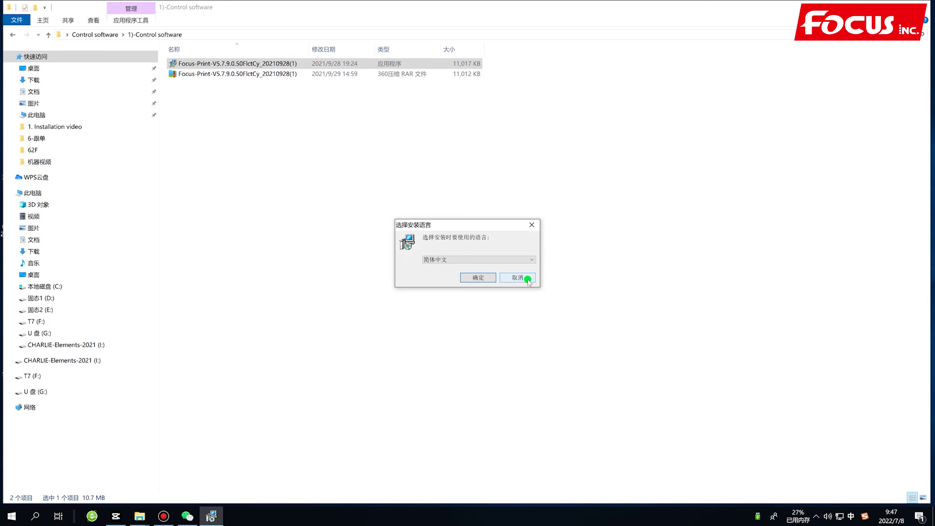
# Choose English as the installation language and continue into the Focus-Print setup.
pyautogui.click(454, 260)
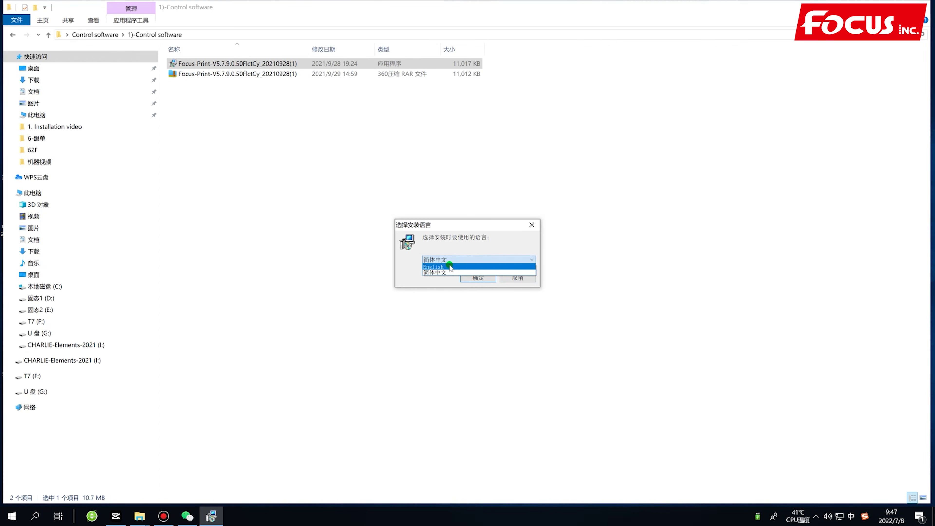
pyautogui.click(449, 267)
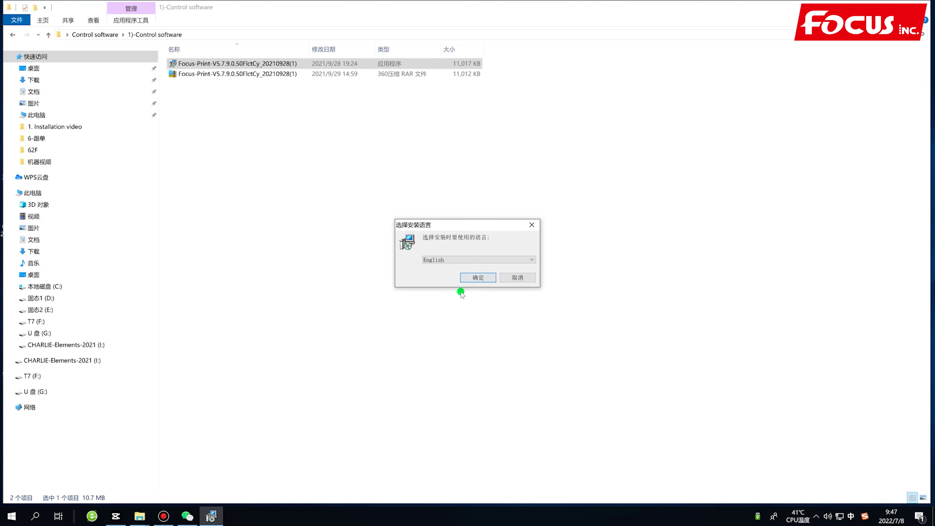
pyautogui.click(475, 277)
# Install Focus-Print with the default destination C:\Program Files (x86)\Focus-Print and Start Menu folder Focus-Print, and finish the setup wizard.
pyautogui.click(526, 329)
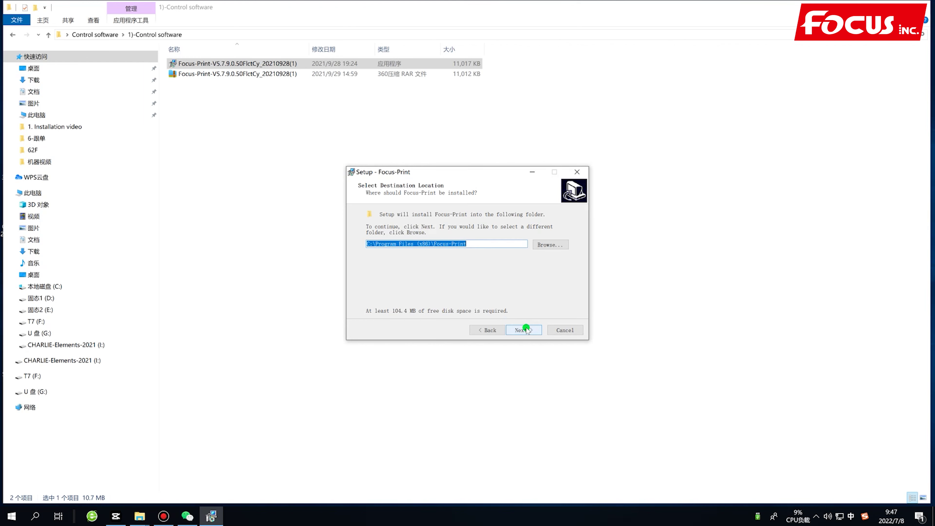
pyautogui.click(526, 329)
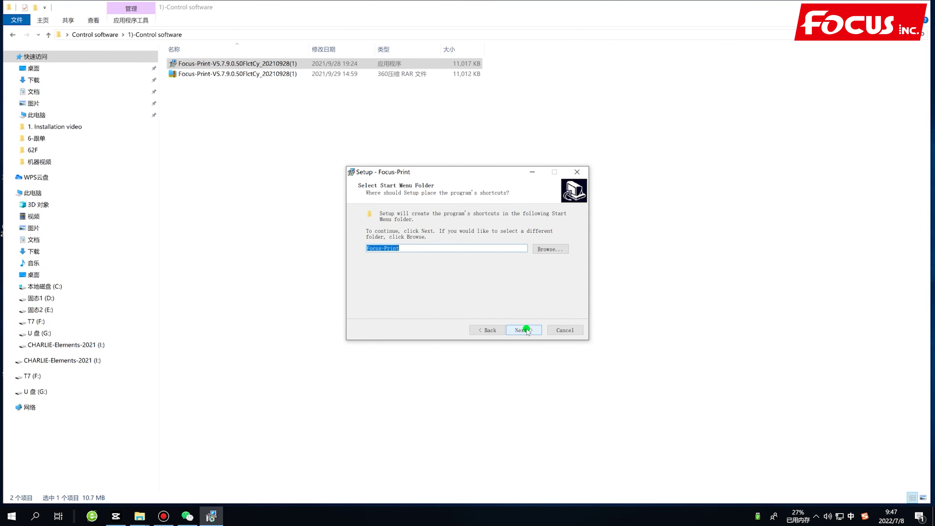
pyautogui.click(527, 330)
pyautogui.click(526, 330)
pyautogui.click(526, 329)
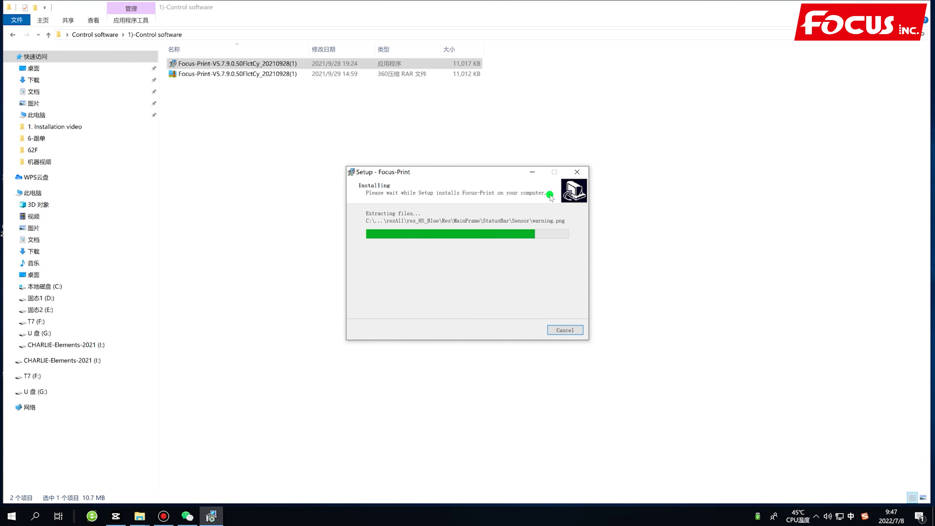
pyautogui.click(212, 64)
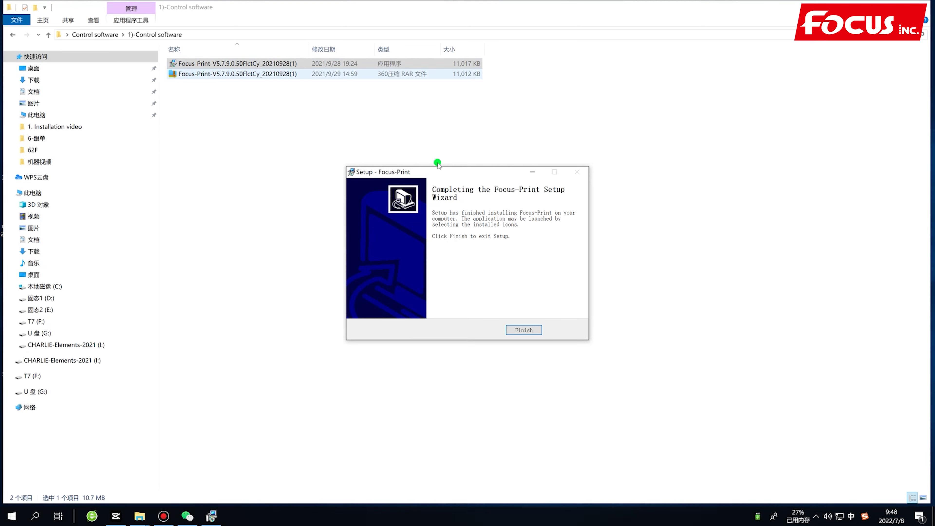
pyautogui.click(526, 330)
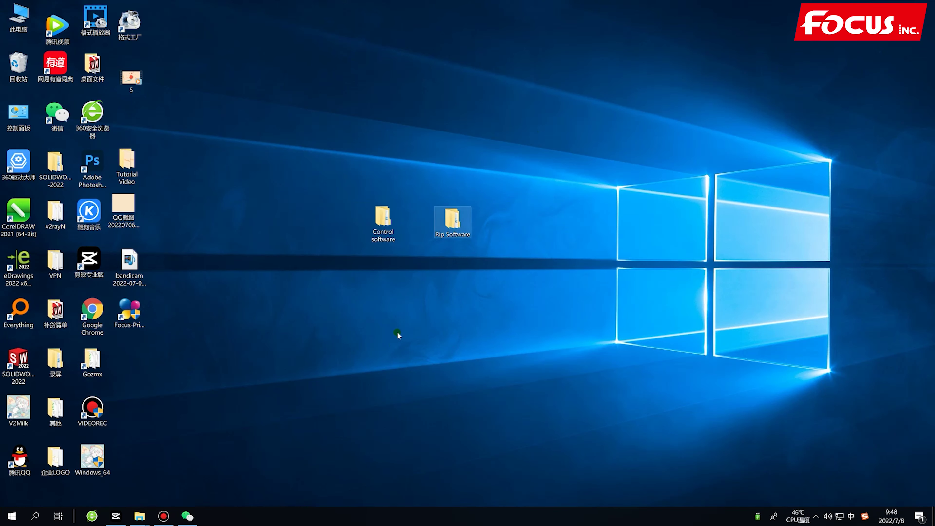
# Move the Focus-Print shortcut to the empty desktop area below the Rip Software folder and launch the program.
pyautogui.click(393, 345)
pyautogui.press('shift')
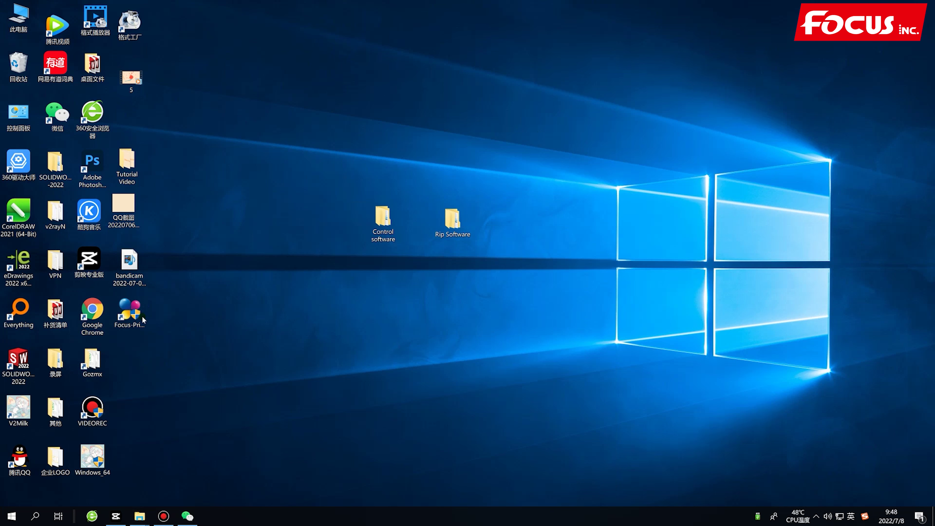
pyautogui.moveTo(141, 318); pyautogui.dragTo(458, 320)
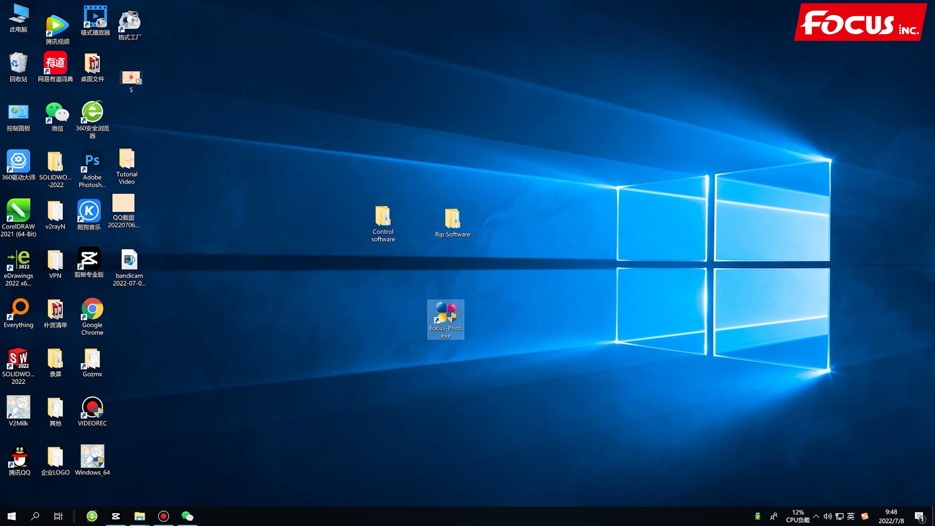
pyautogui.doubleClick(440, 319)
pyautogui.click(399, 332)
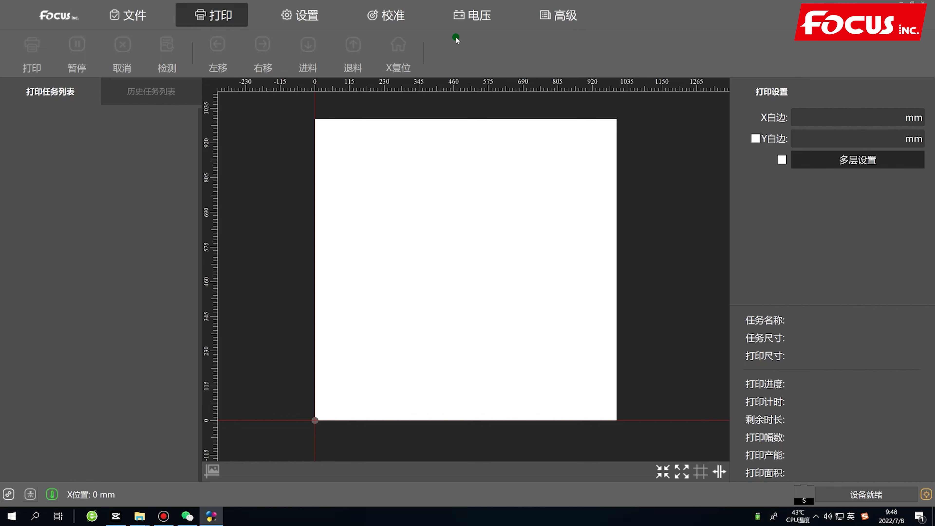
# Examine the Advanced (高级) pages for factory settings, version information and advanced settings, plus the Settings (设置), Calibration (校准) and Voltage (电压) pages.
pyautogui.click(548, 16)
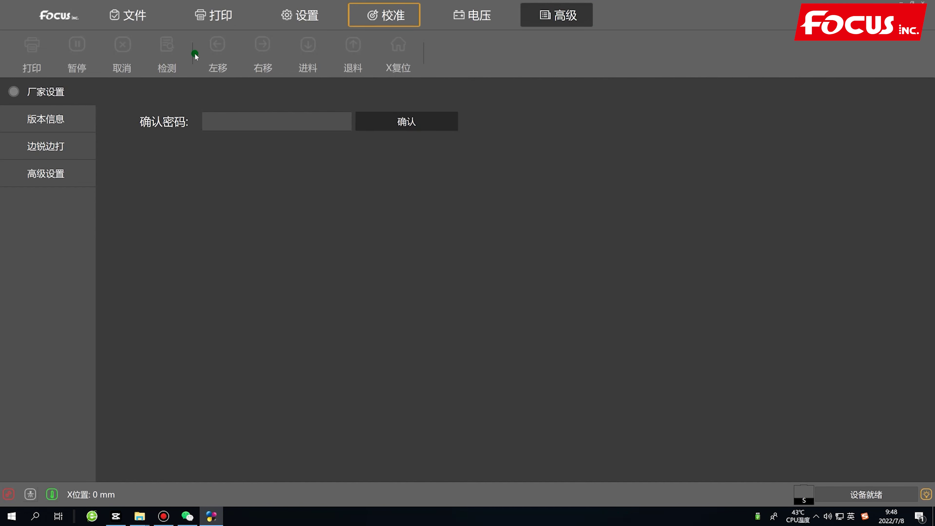
pyautogui.click(46, 173)
pyautogui.click(43, 147)
pyautogui.click(41, 119)
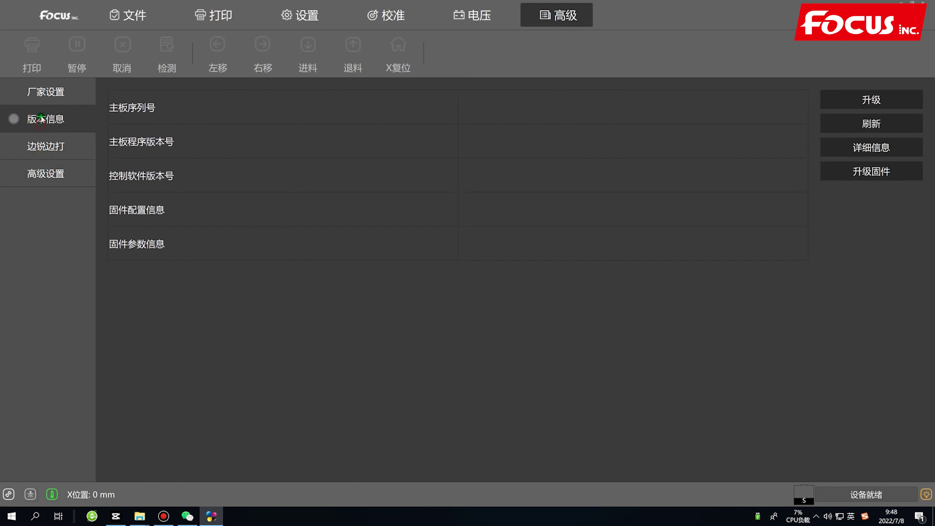
pyautogui.click(46, 91)
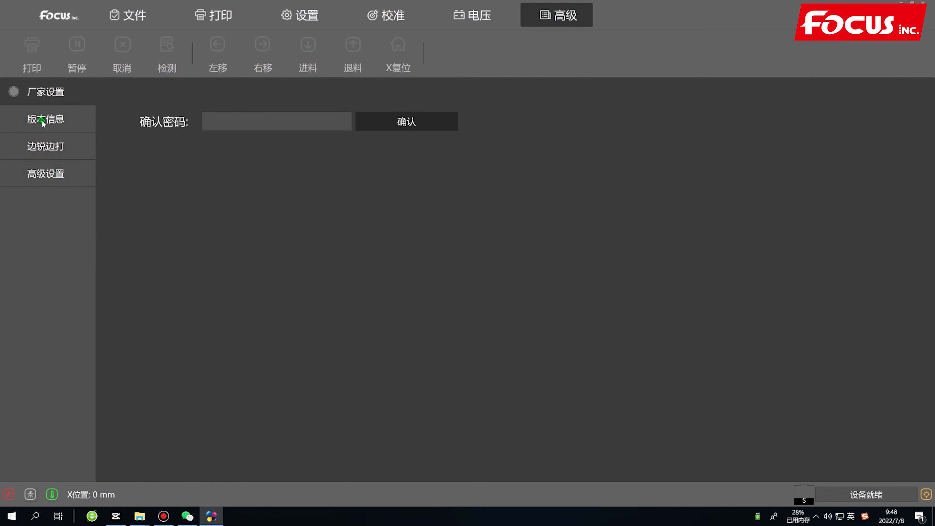
pyautogui.click(306, 15)
pyautogui.click(407, 13)
pyautogui.click(476, 16)
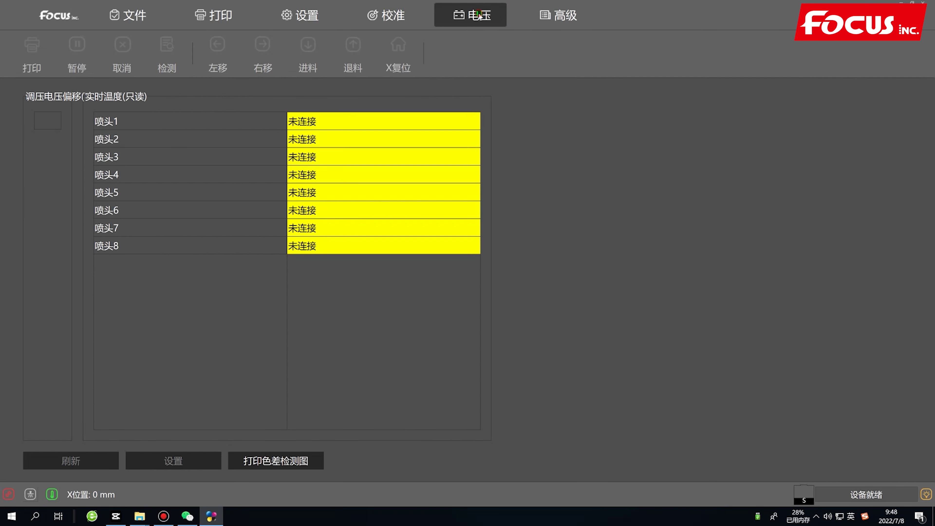
pyautogui.click(558, 17)
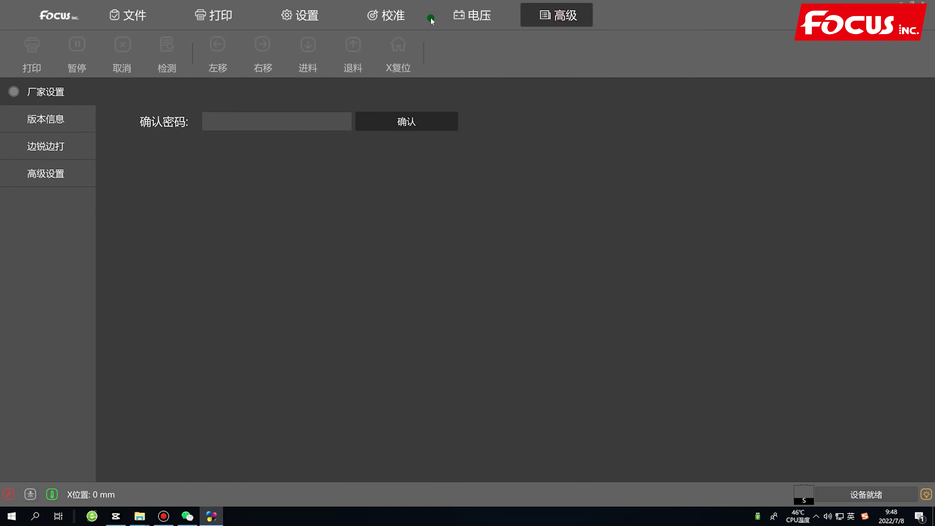
pyautogui.click(43, 123)
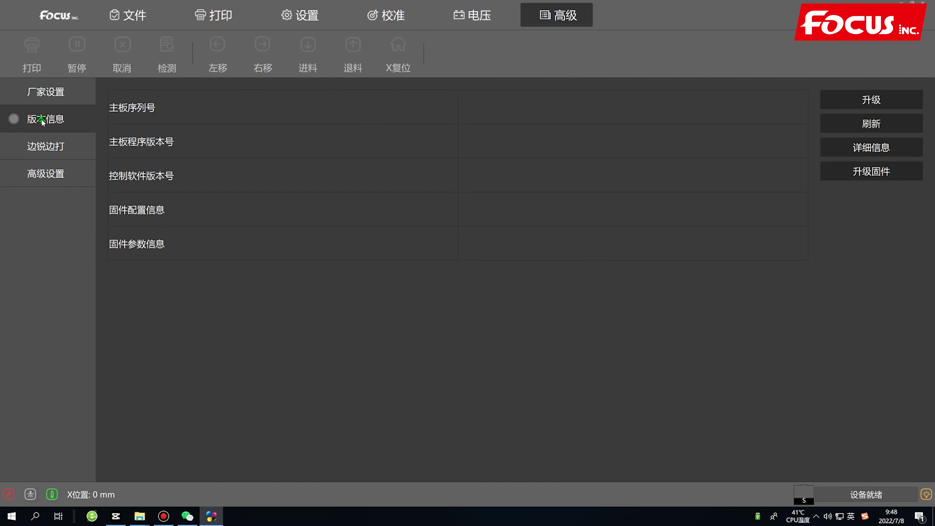
pyautogui.click(40, 146)
pyautogui.click(43, 173)
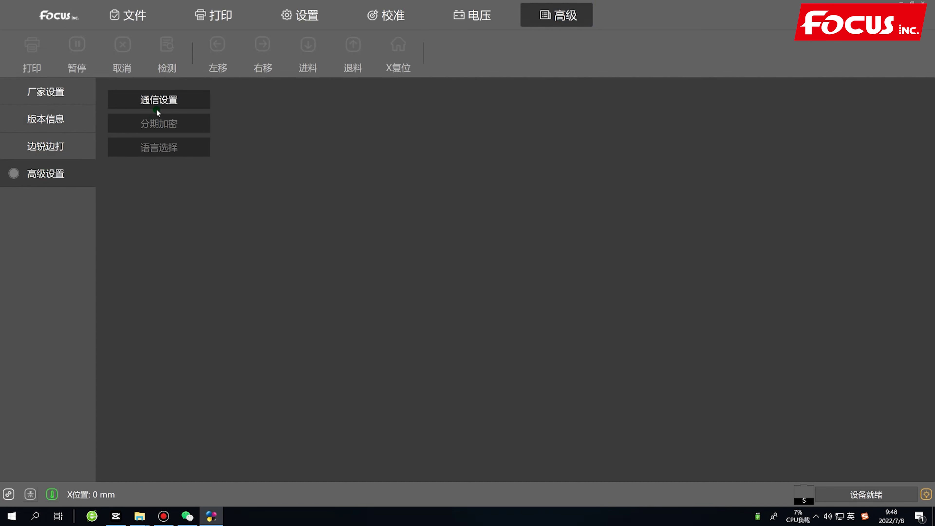
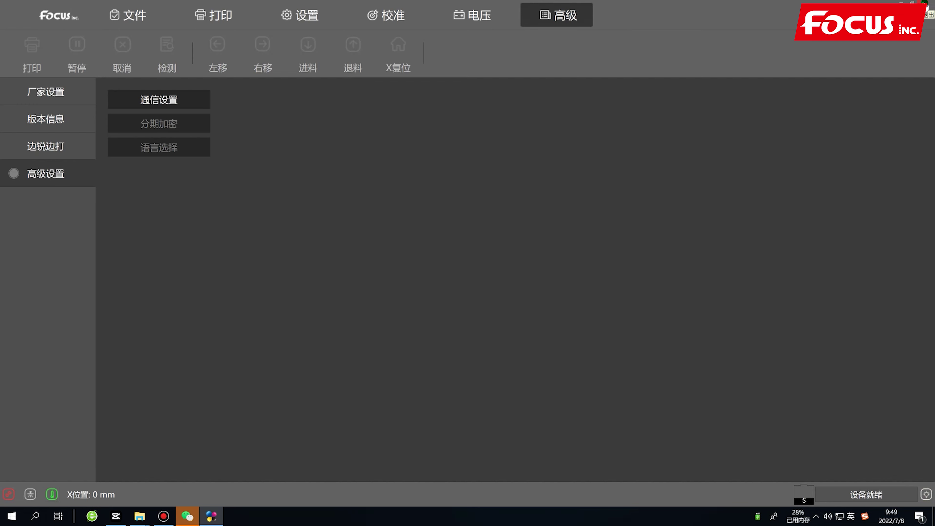
# Close Focus-Print and move its shortcut and the Control software folder beside the other desktop icons.
pyautogui.click(926, 3)
pyautogui.moveTo(450, 320); pyautogui.dragTo(184, 320)
pyautogui.click(403, 323)
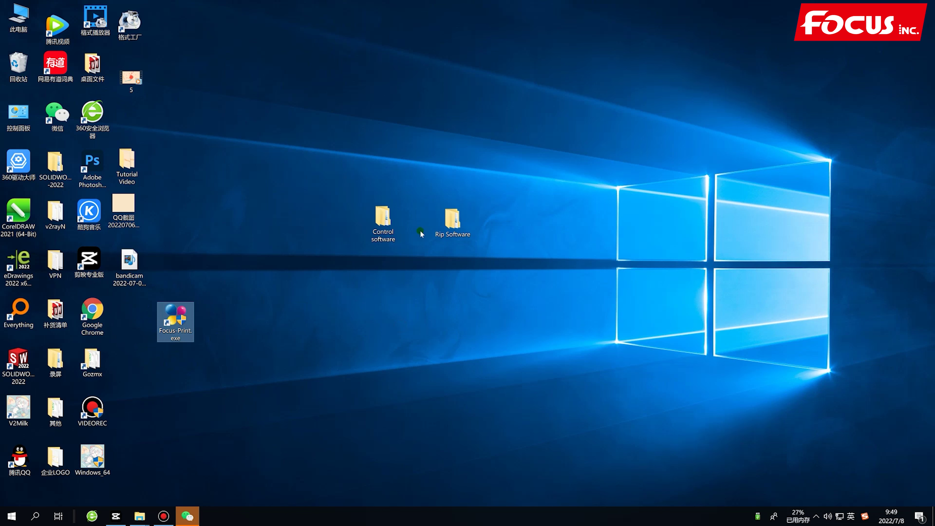
pyautogui.moveTo(382, 221); pyautogui.dragTo(210, 180)
# Open the desktop folder Rip Software and the archive FocusRIP_Hos_V5.11_EPS-F1080-UV_6C_2021-7-19_Setup.zip inside it.
pyautogui.click(453, 221)
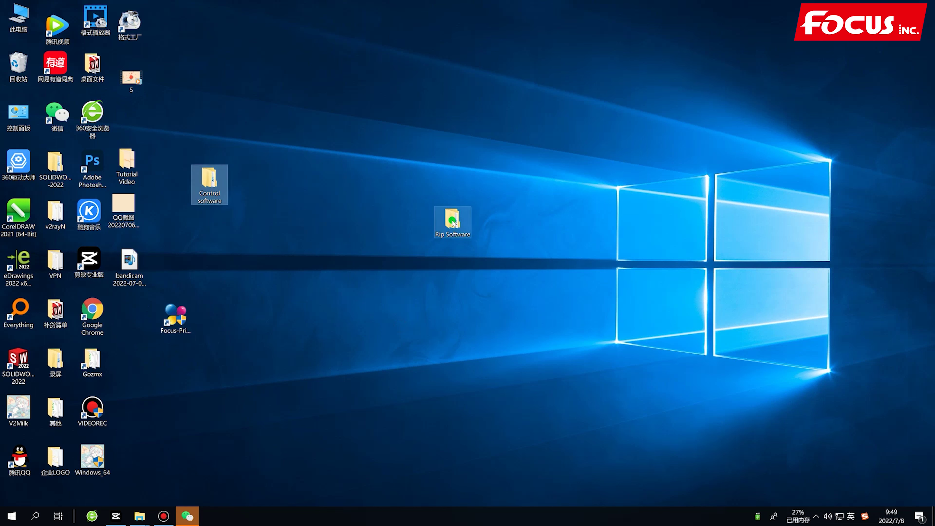
pyautogui.doubleClick(452, 222)
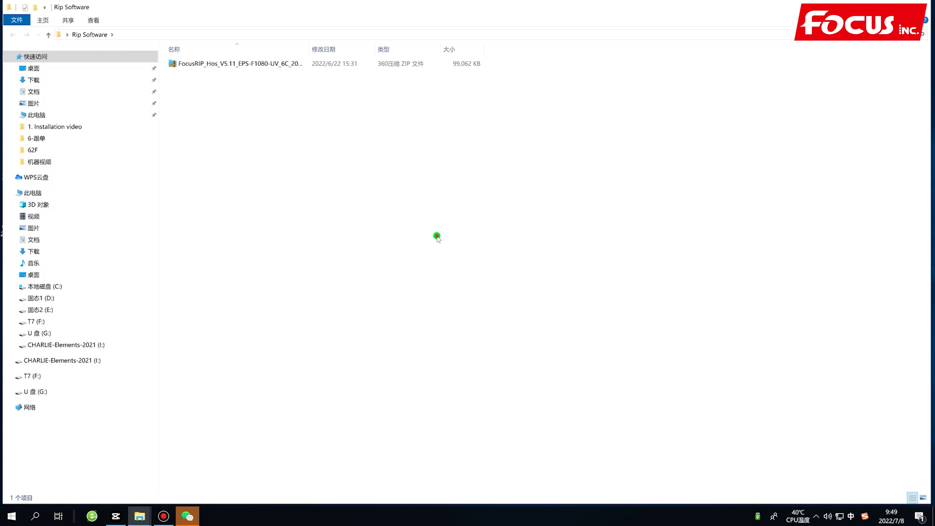
pyautogui.click(273, 62)
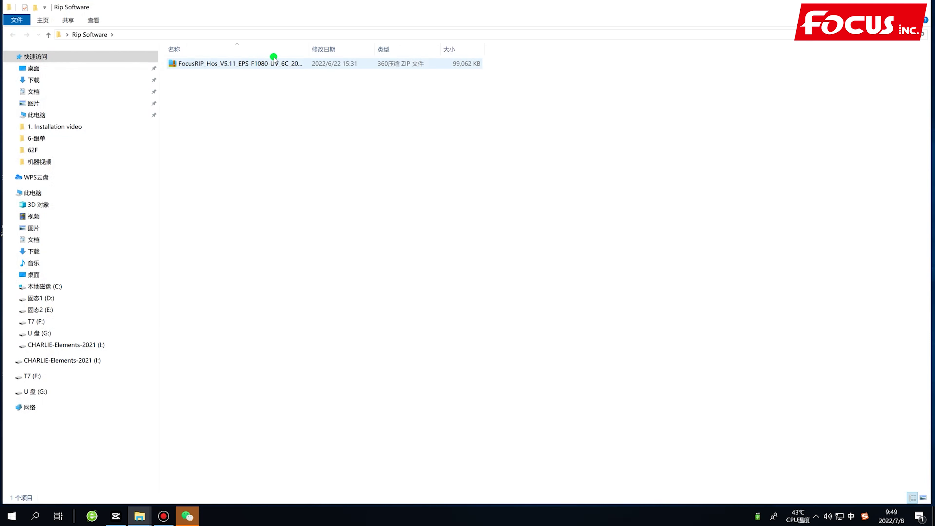
pyautogui.doubleClick(361, 65)
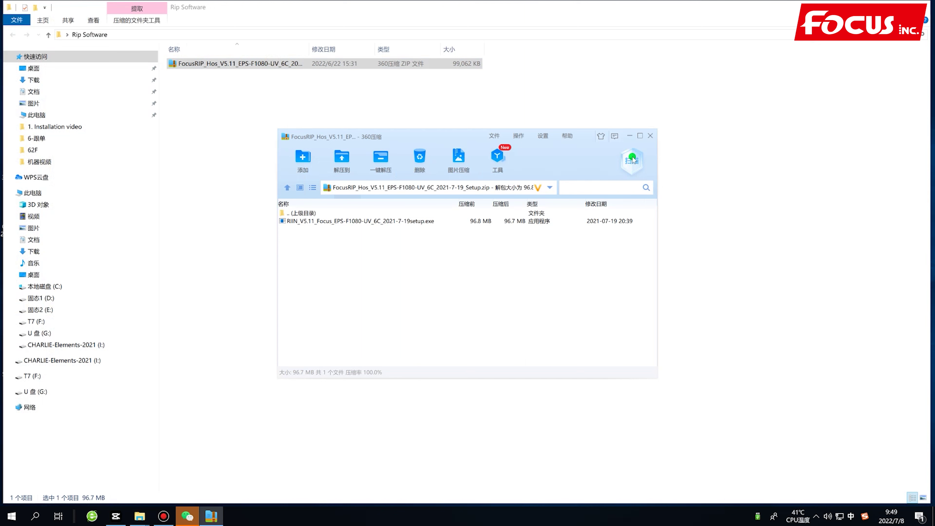
# Close the FocusRIP archive window and widen the Rip Software folder's name column to fit the full file name.
pyautogui.click(369, 222)
pyautogui.click(651, 135)
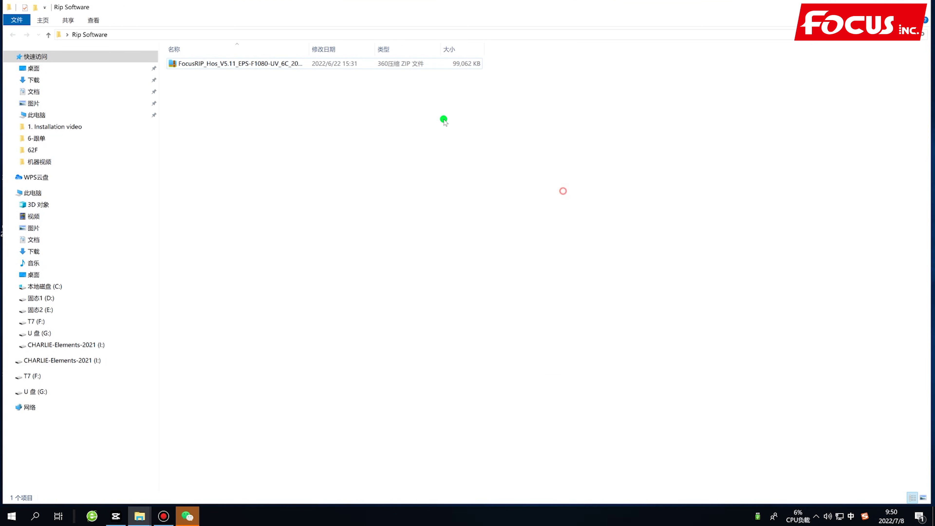
pyautogui.moveTo(310, 49); pyautogui.dragTo(416, 50)
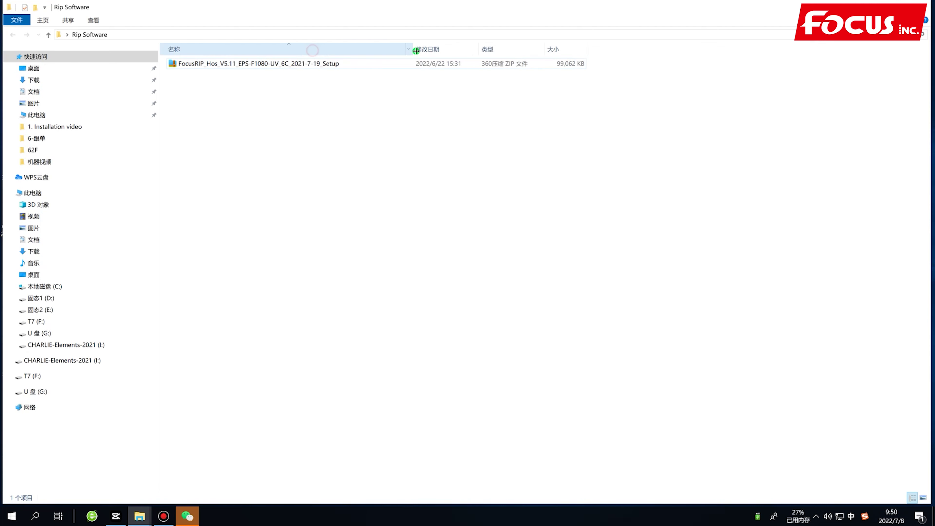
pyautogui.click(264, 73)
pyautogui.click(260, 67)
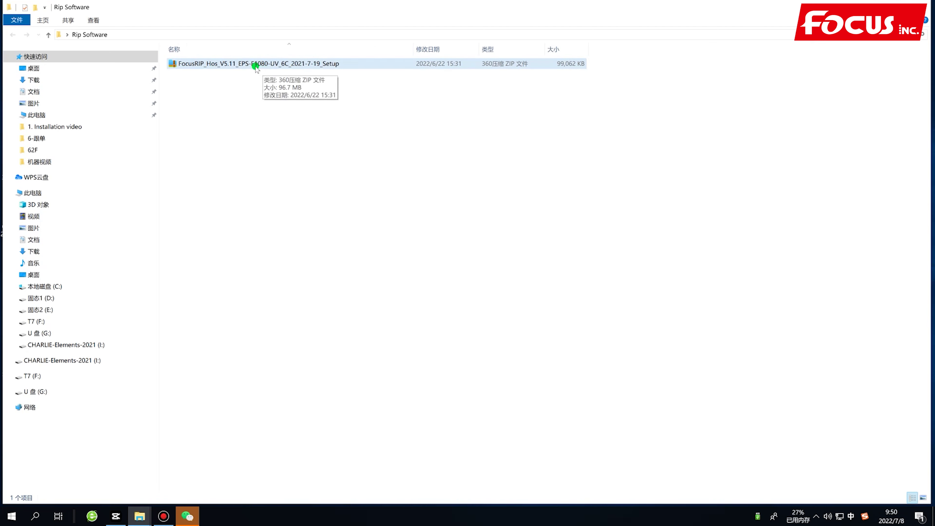
pyautogui.click(236, 117)
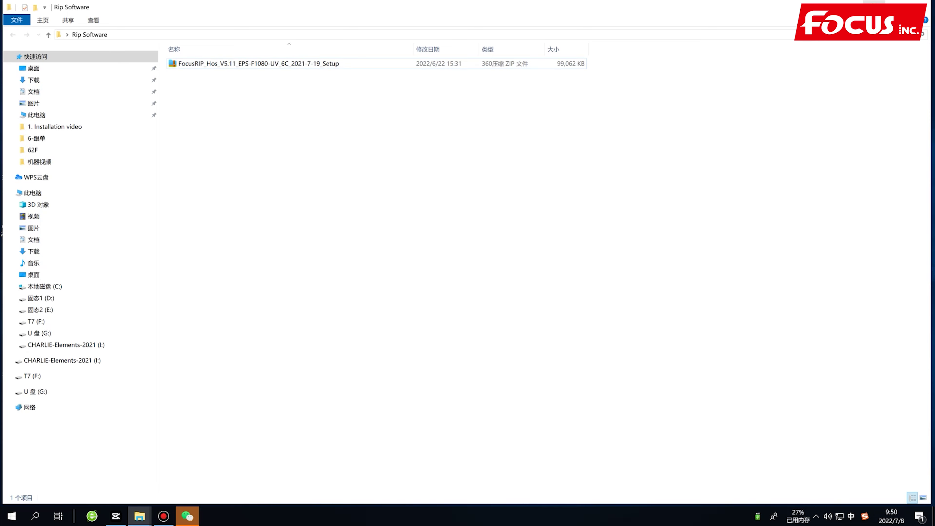
pyautogui.click(874, 3)
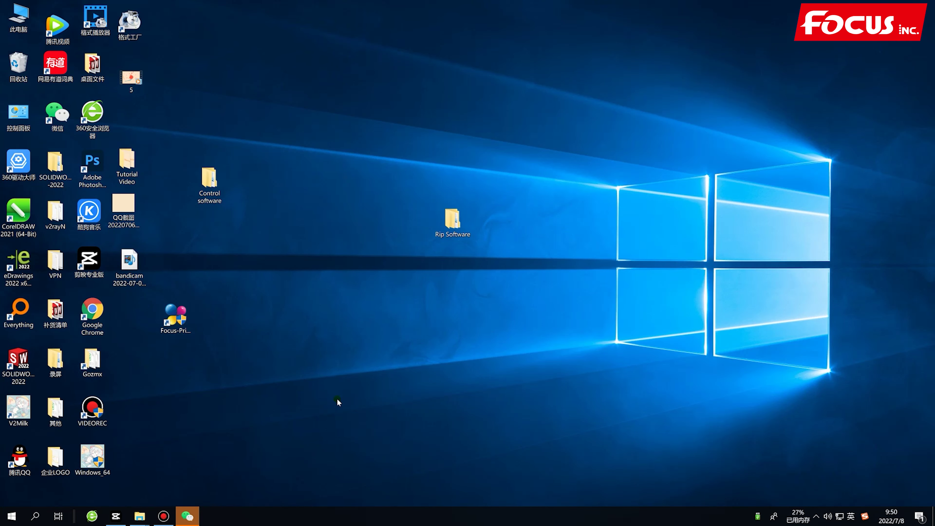
pyautogui.click(164, 516)
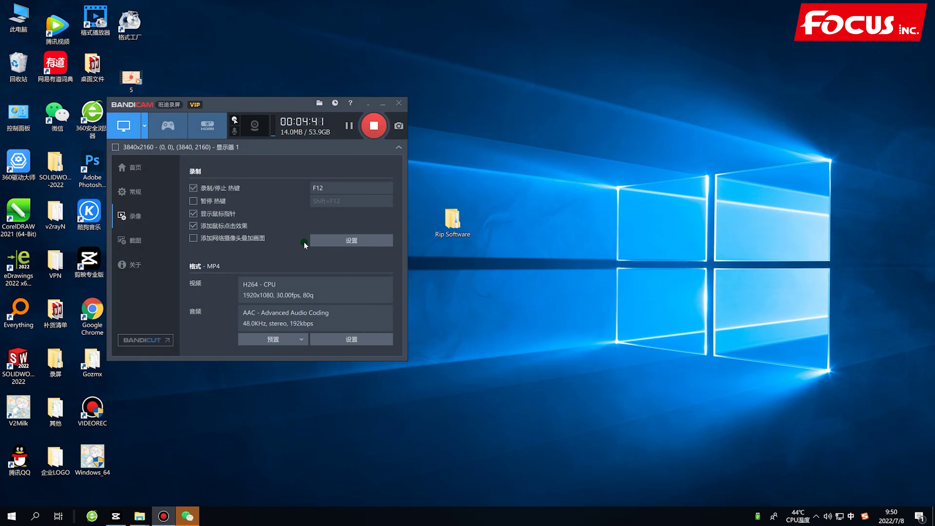
pyautogui.hotkey('alt', 'Tab')
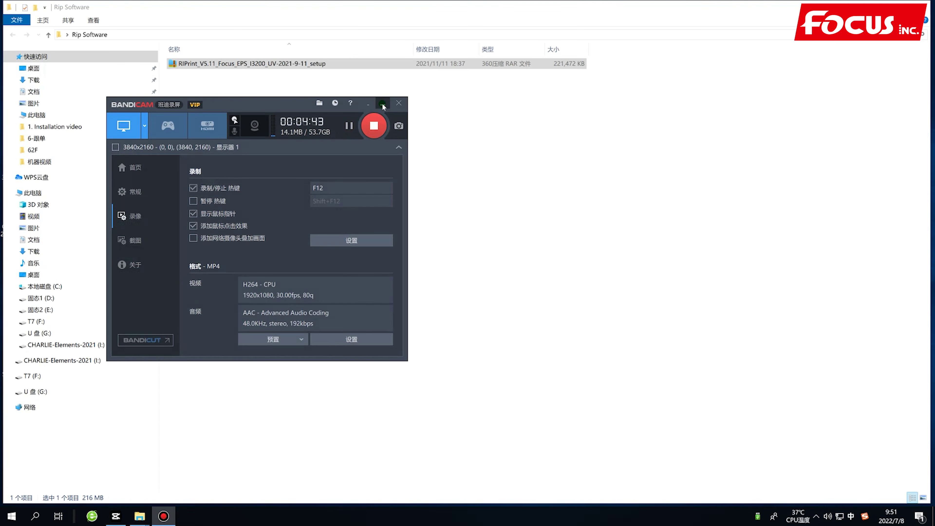
pyautogui.click(383, 105)
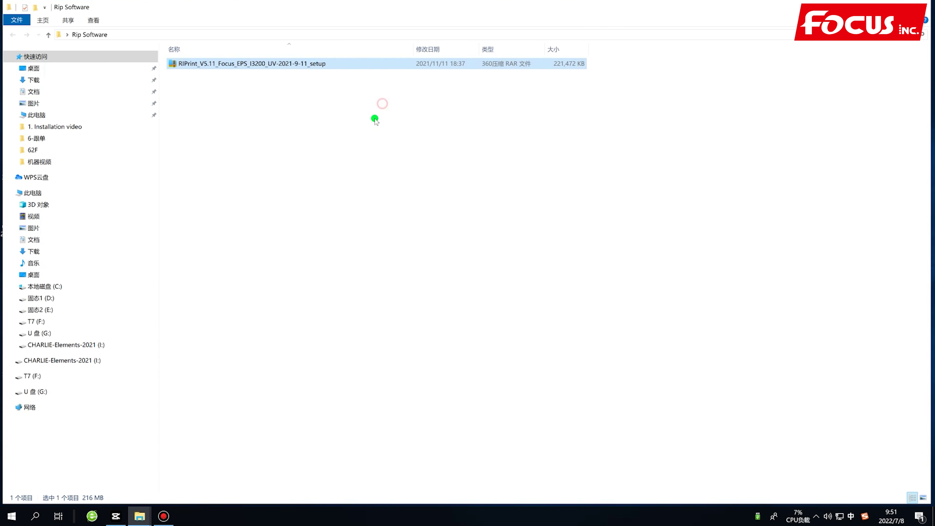
pyautogui.click(346, 156)
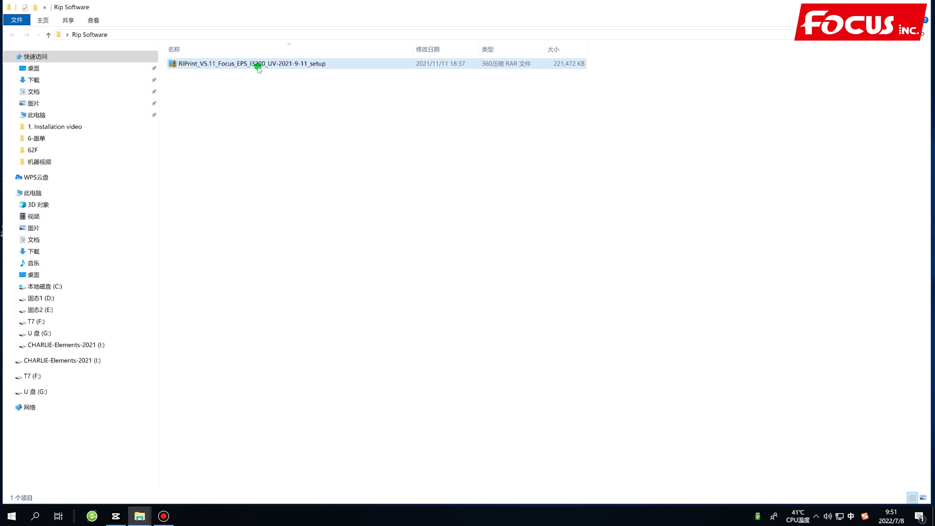
# Run the installer inside the archive RIPrint_V5.11_Focus_EPS_I3200_UV-2021-9-11_setup with English as the setup language.
pyautogui.doubleClick(273, 65)
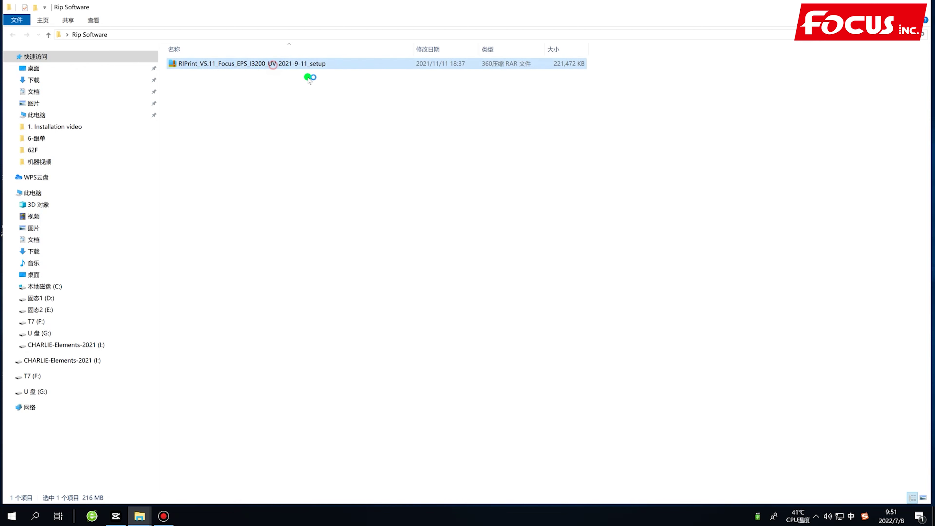
pyautogui.click(348, 223)
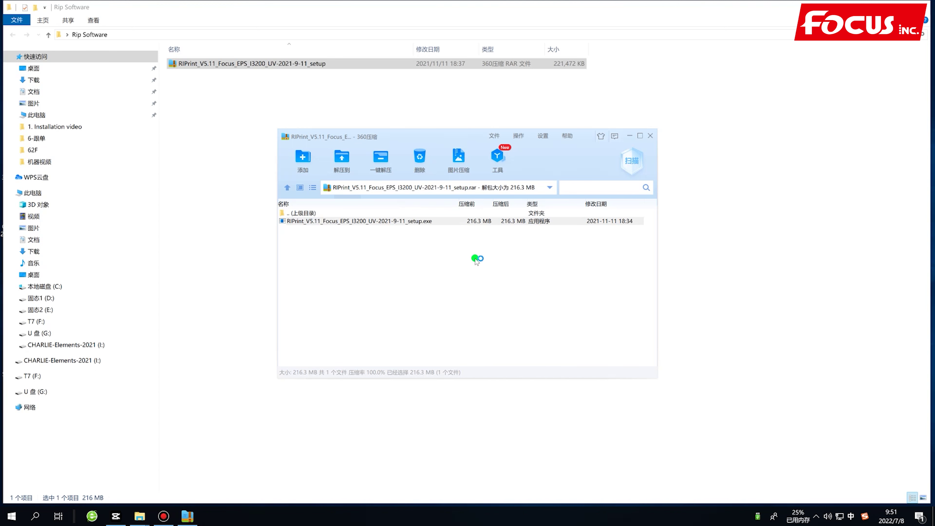
pyautogui.click(462, 259)
pyautogui.click(451, 267)
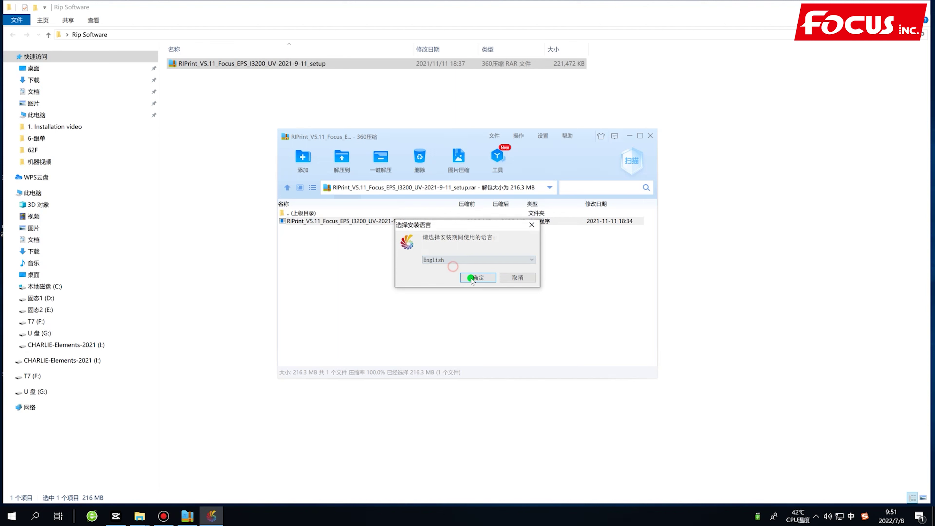
pyautogui.click(478, 278)
# Accept the RIPrint license agreement, keep the default options with desktop and Quick Launch icons, and start the installation.
pyautogui.click(518, 317)
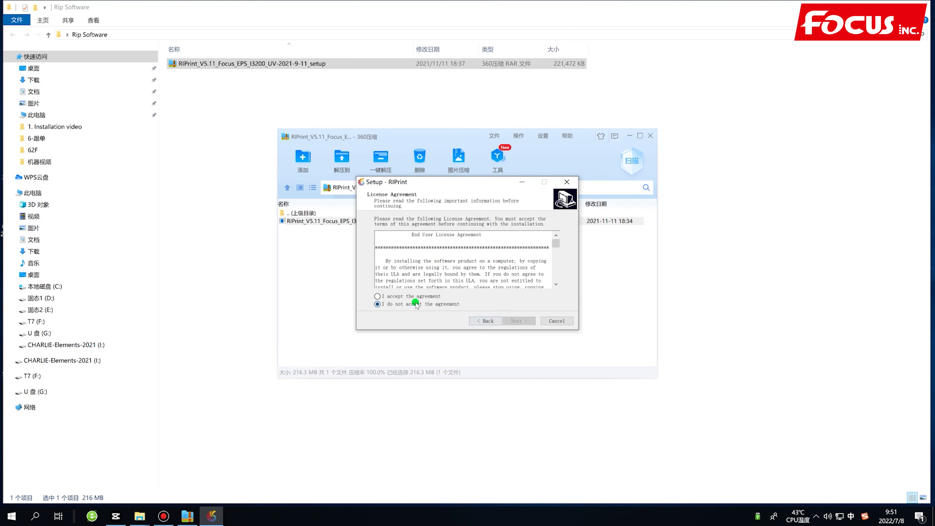
pyautogui.click(377, 296)
pyautogui.click(518, 321)
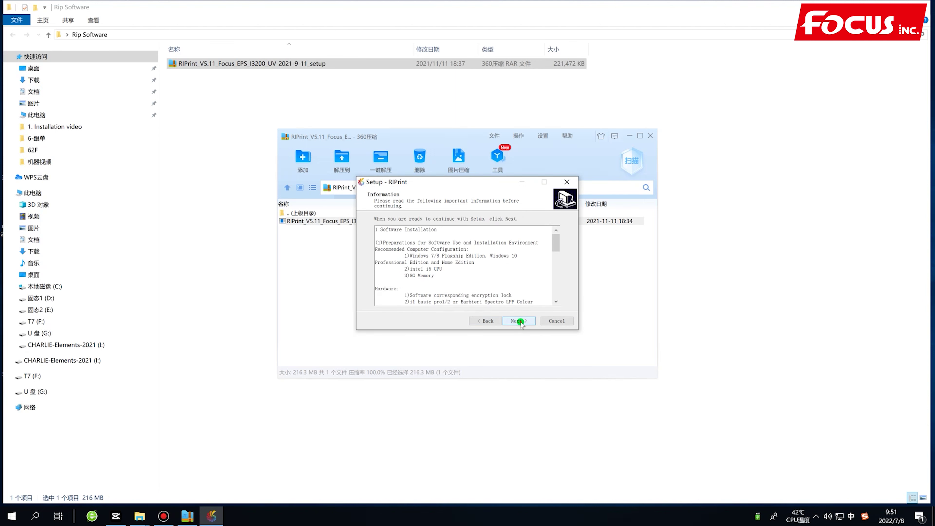
pyautogui.click(518, 320)
pyautogui.click(518, 321)
pyautogui.click(518, 320)
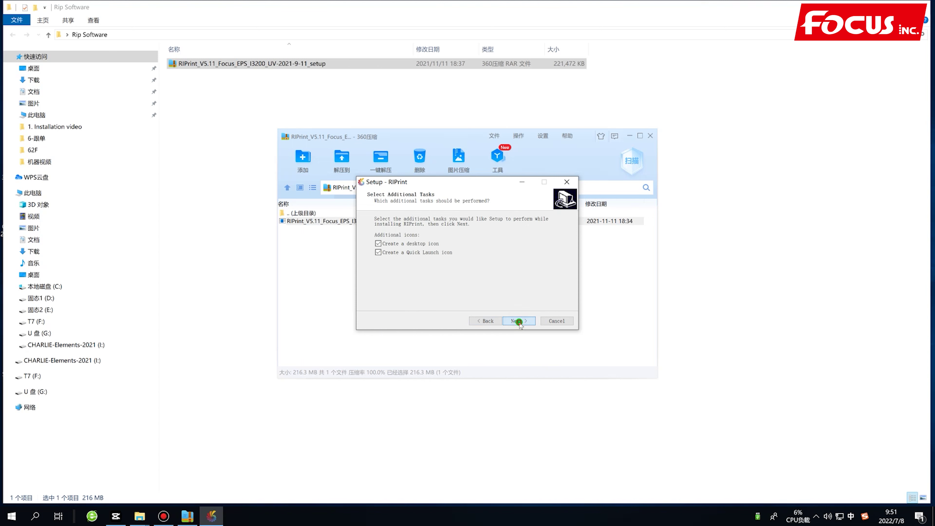
pyautogui.click(518, 320)
pyautogui.click(518, 321)
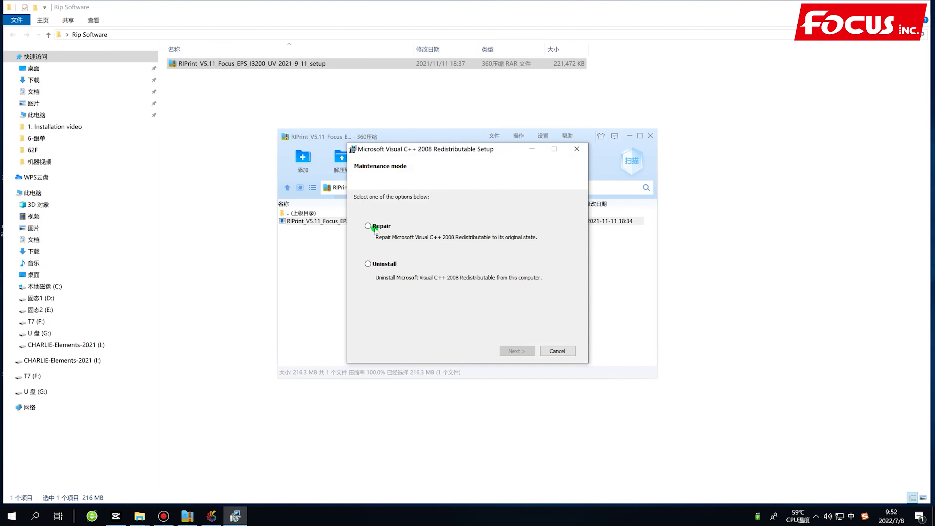
# Repair the Microsoft Visual C++ 2008 and 2010 x86 Redistributables and finish the RIPrint setup.
pyautogui.click(368, 225)
pyautogui.click(512, 349)
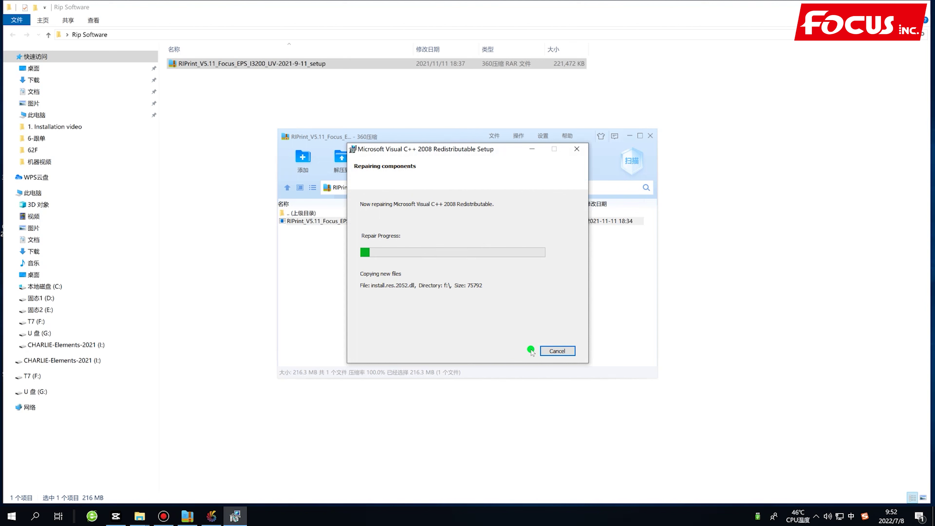
pyautogui.click(556, 351)
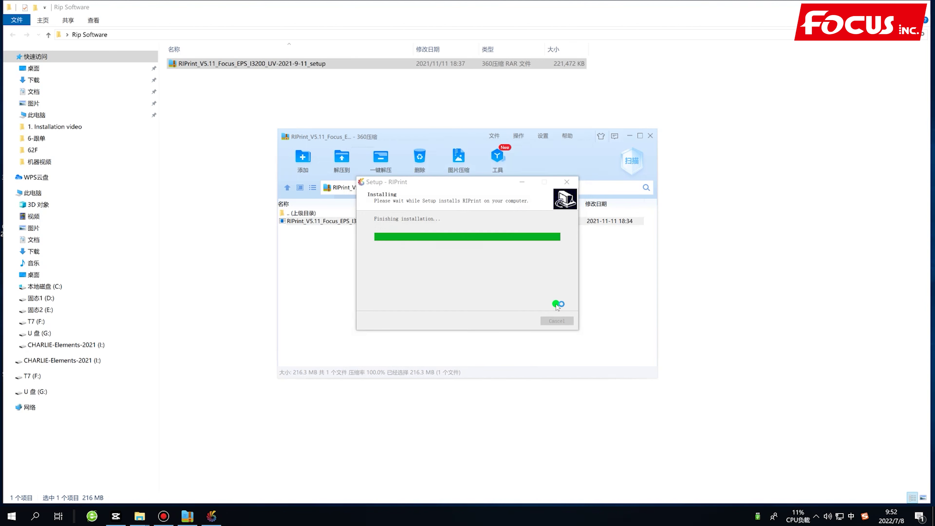
pyautogui.click(527, 360)
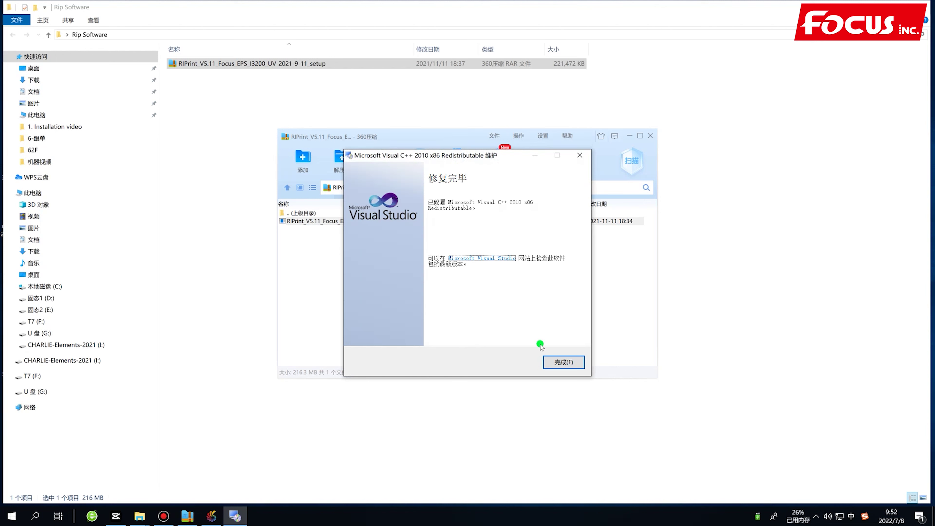
pyautogui.click(559, 363)
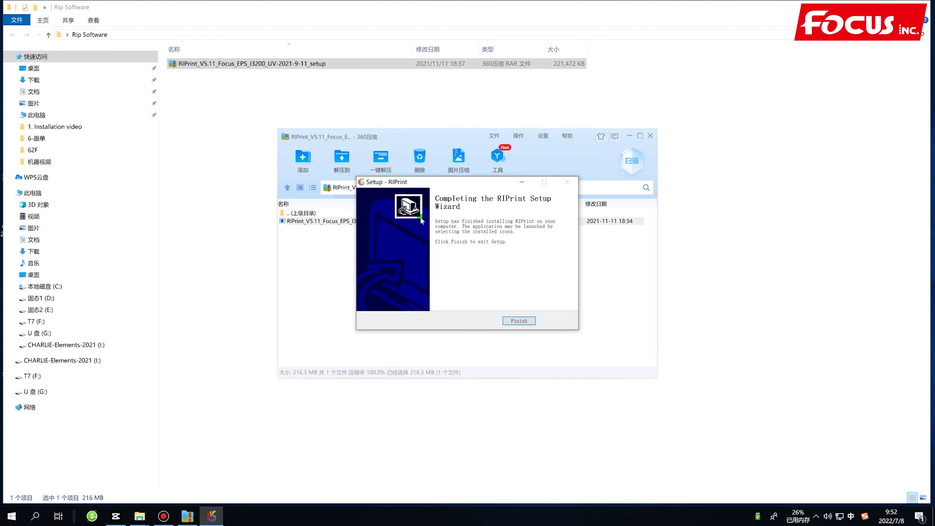
pyautogui.click(522, 320)
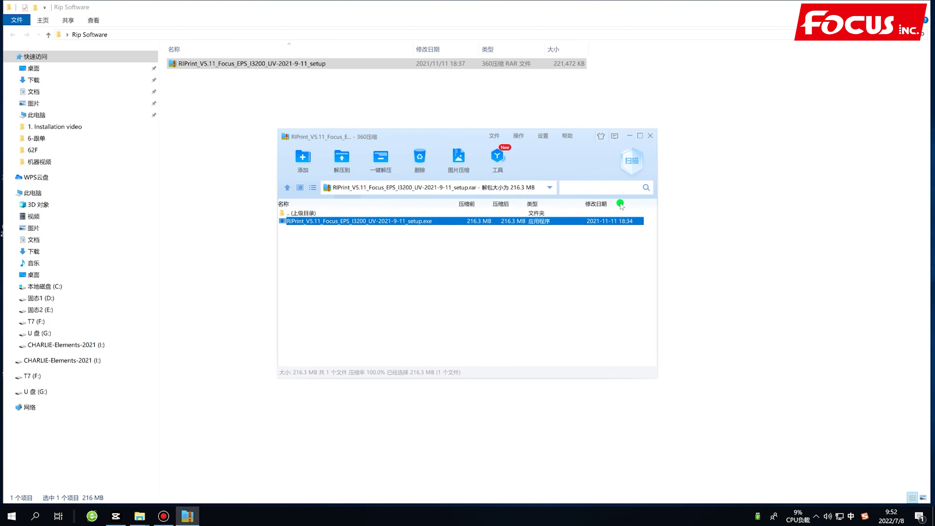
# Return to the desktop, move the RIPrint.exe shortcut beside the Focus-Print shortcut and launch RIPrint.
pyautogui.click(651, 135)
pyautogui.click(562, 218)
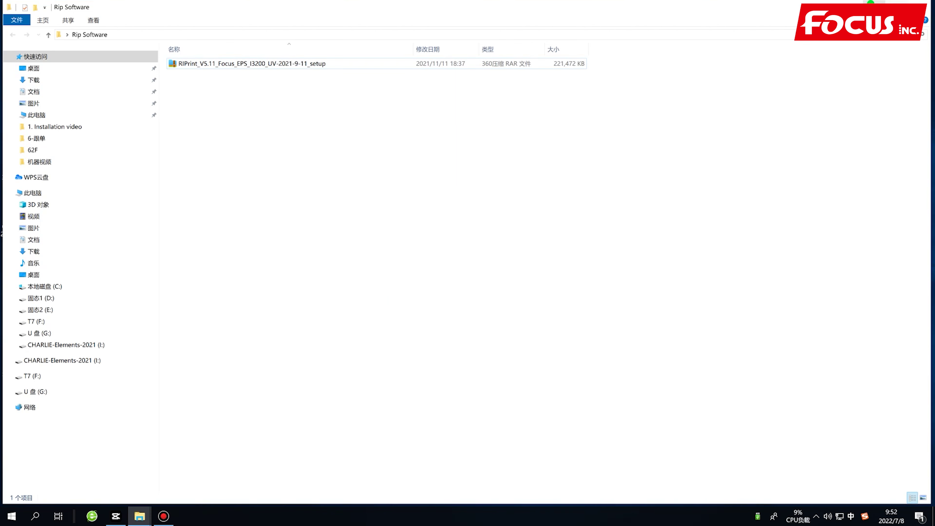
pyautogui.click(925, 7)
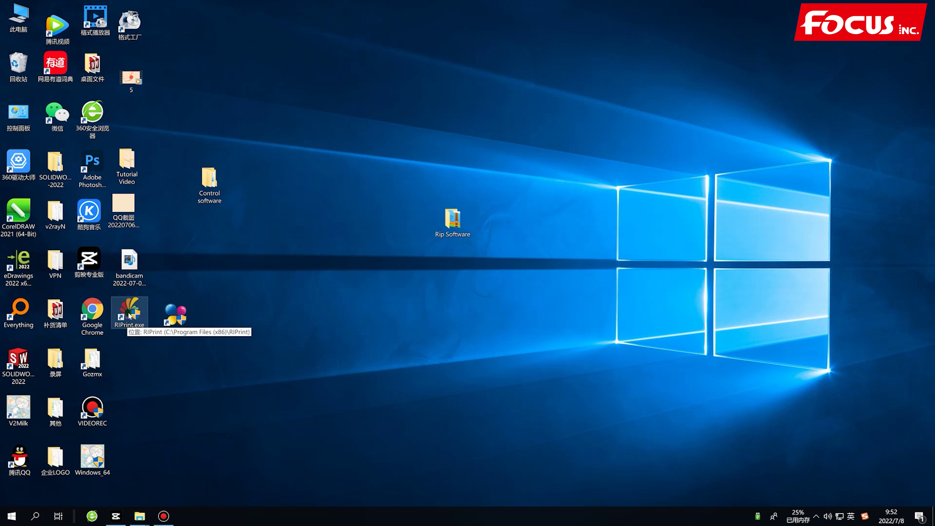
pyautogui.moveTo(129, 314); pyautogui.dragTo(295, 323)
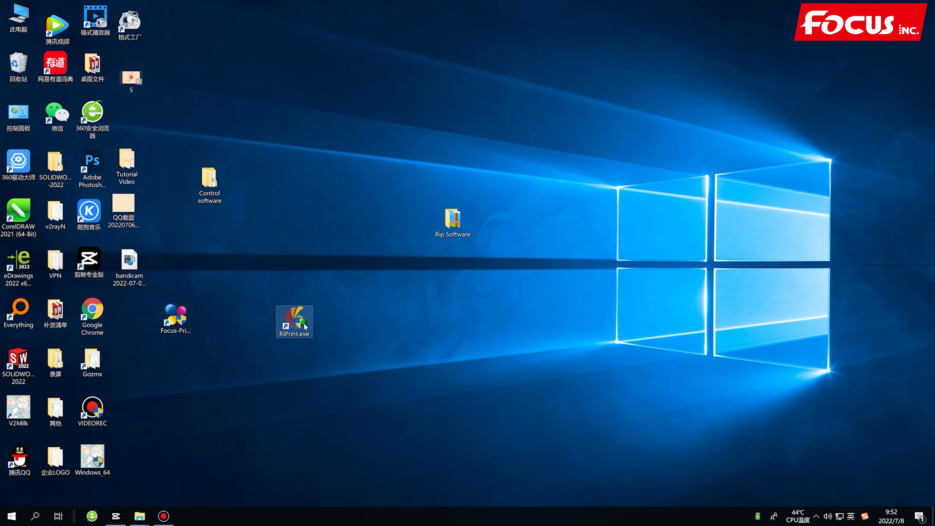
pyautogui.click(332, 324)
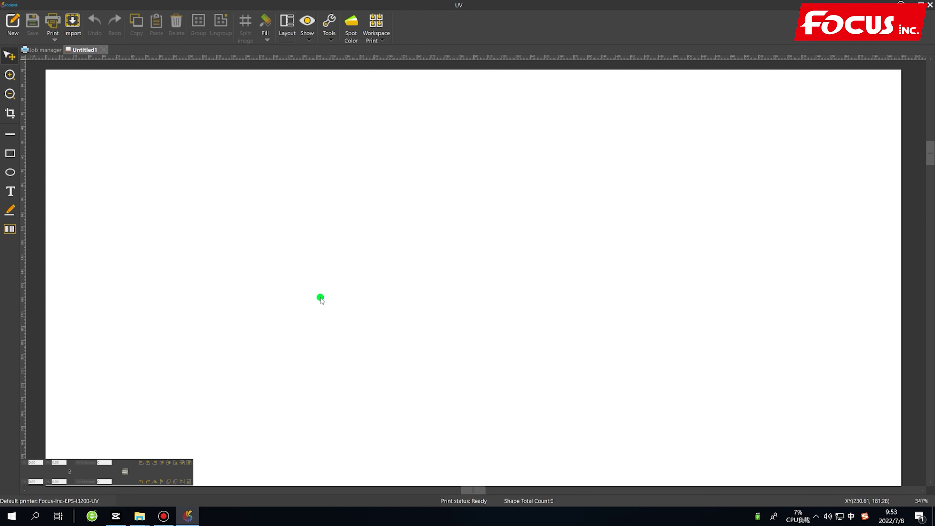
# Check the installed Focus-Inc printers in the printer settings, highlighting the default EPS-I3200-UV, and close the dialog.
pyautogui.click(9, 5)
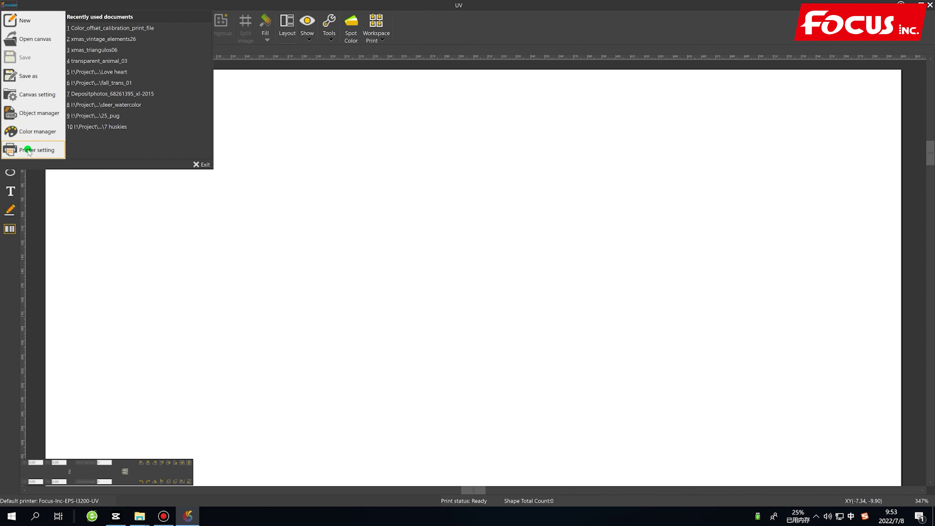
pyautogui.click(37, 149)
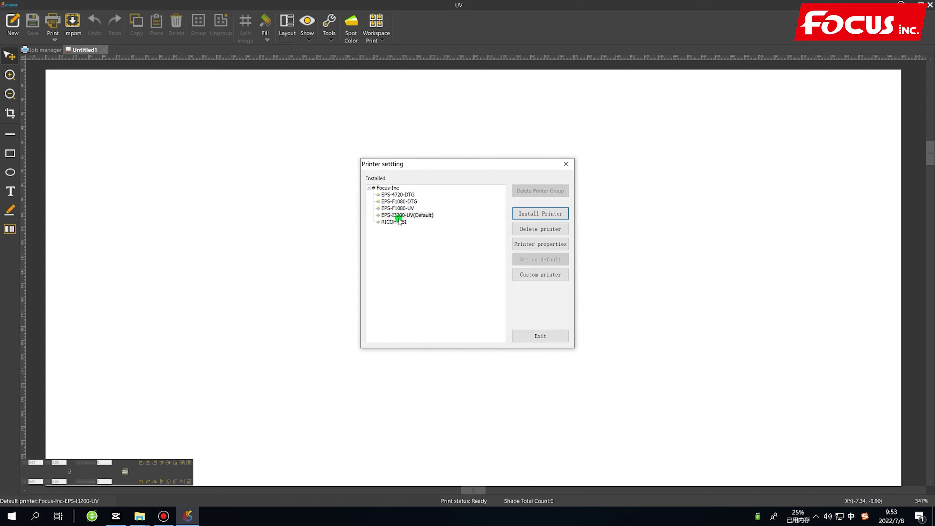
pyautogui.click(402, 215)
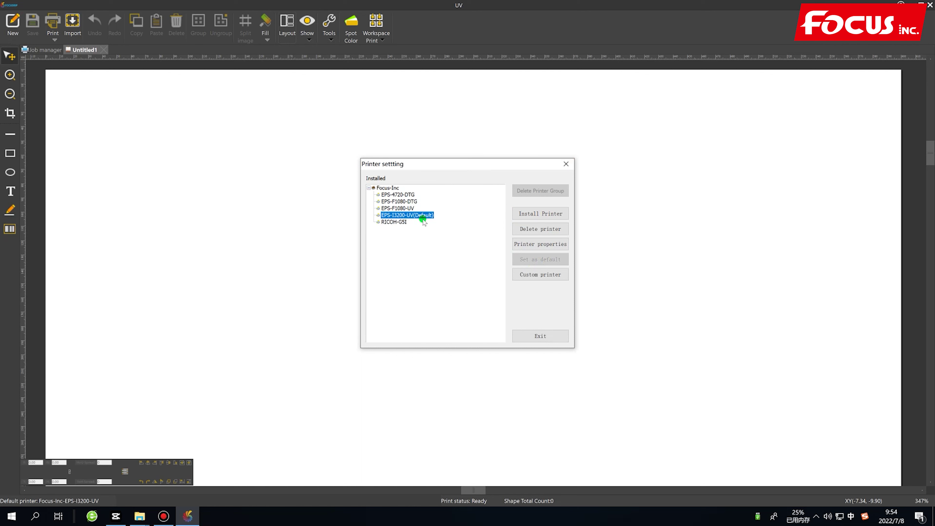
pyautogui.click(566, 164)
pyautogui.click(73, 22)
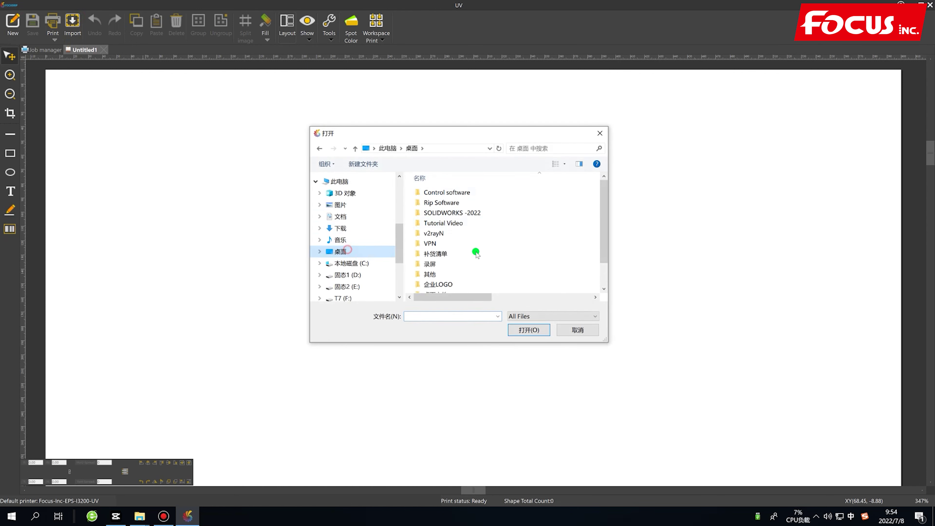
pyautogui.scroll(-1, 486, 254)
pyautogui.click(479, 287)
pyautogui.click(528, 329)
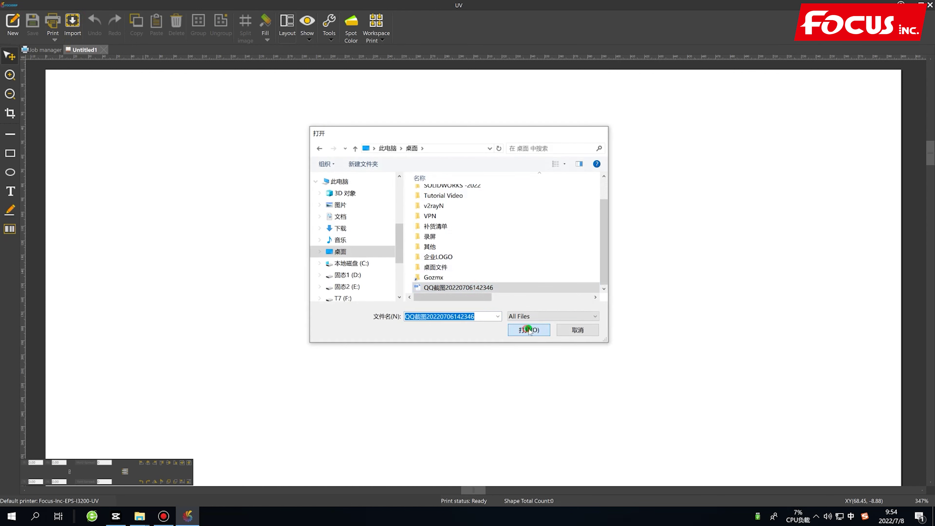
pyautogui.click(497, 281)
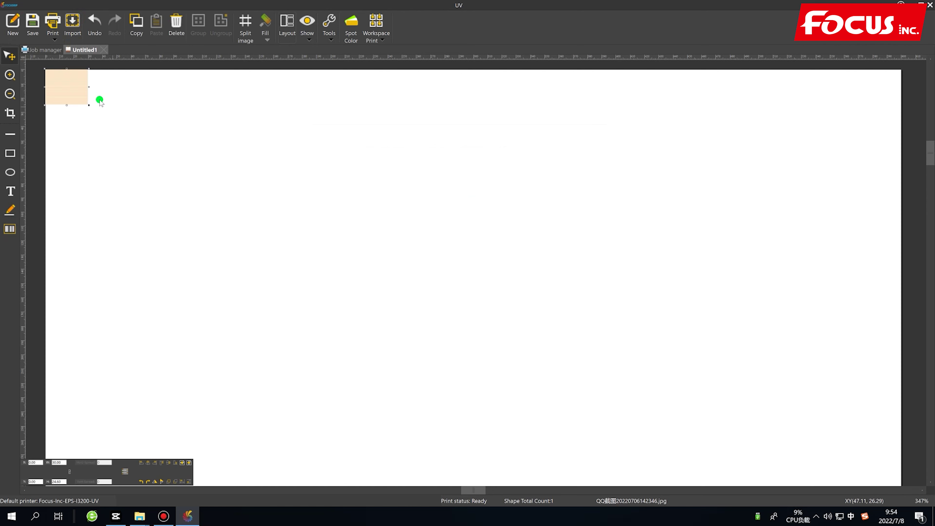
pyautogui.moveTo(70, 94); pyautogui.dragTo(151, 200)
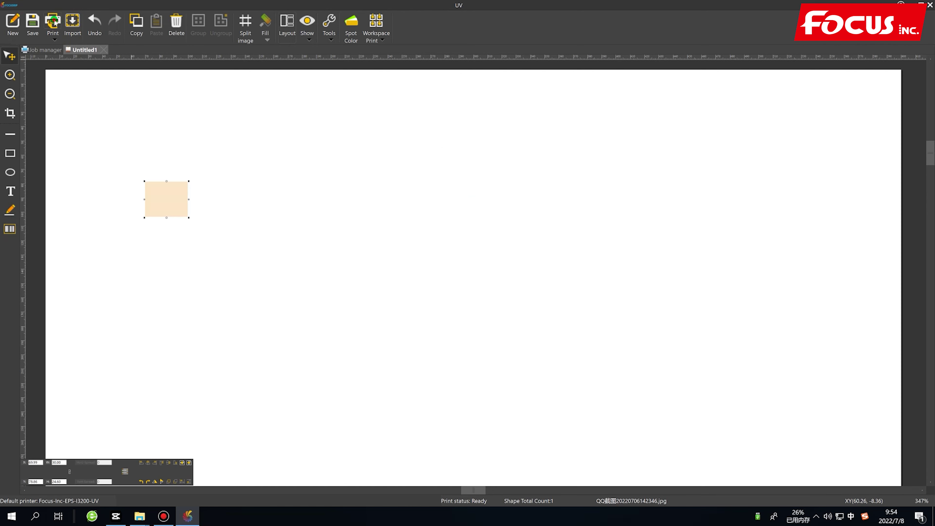
# Examine the available print solutions for the imported image in the print settings, and close them without printing.
pyautogui.click(52, 21)
pyautogui.click(402, 163)
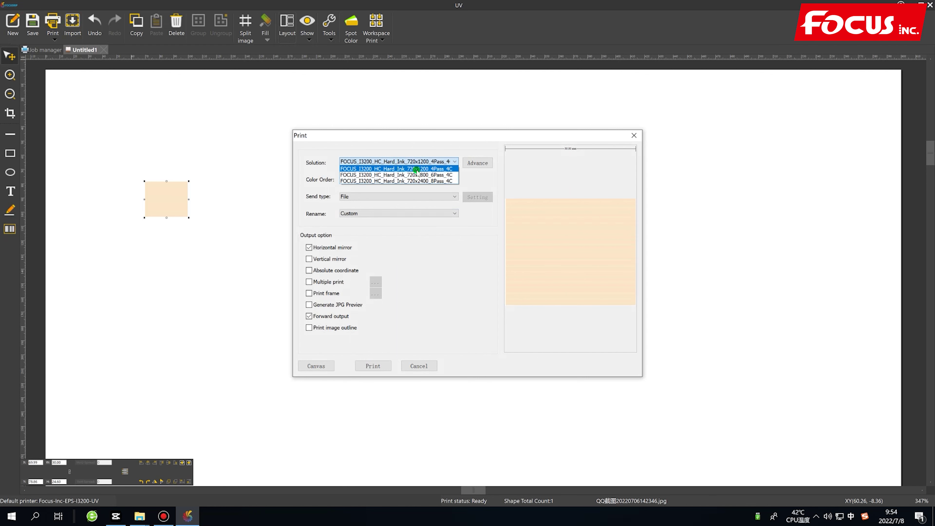
pyautogui.click(455, 259)
pyautogui.click(424, 162)
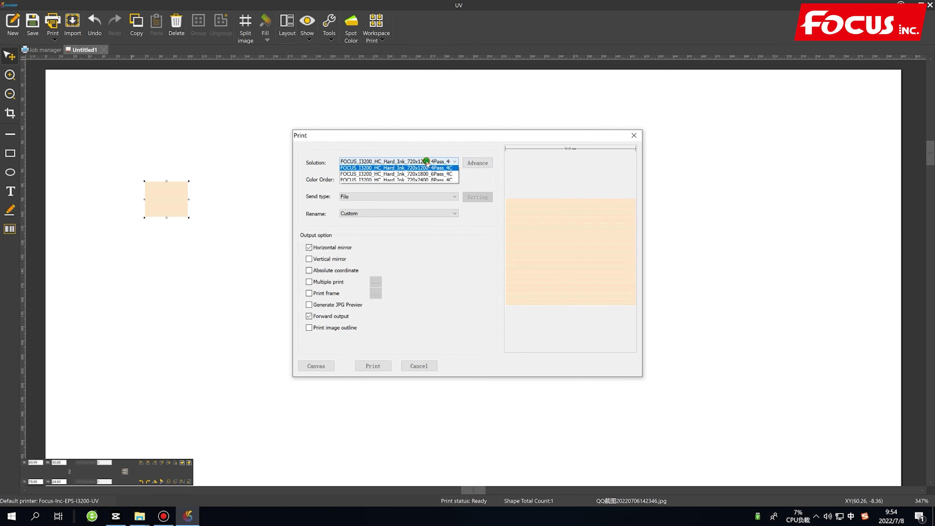
pyautogui.click(634, 133)
pyautogui.click(633, 135)
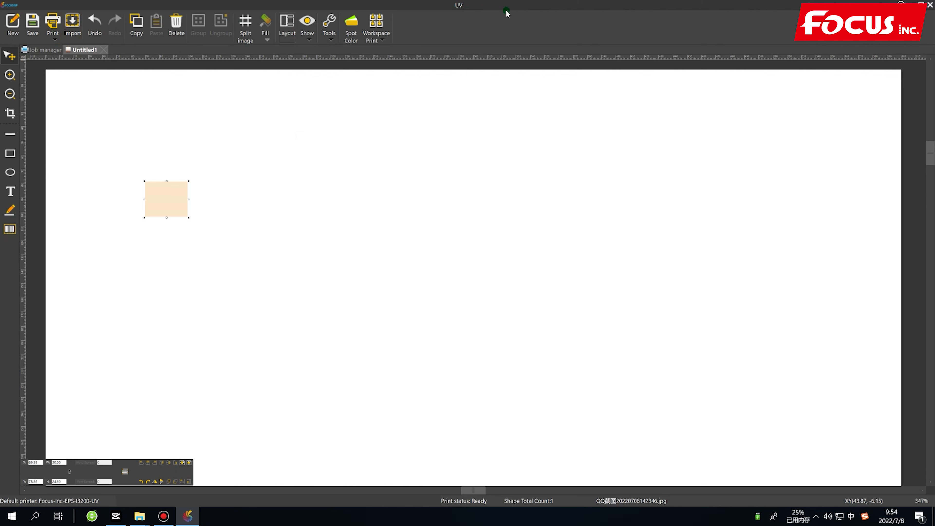
# Check the EPS-I3200-UV entry among the installed Focus-Inc printers in the printer settings and close the dialog.
pyautogui.click(9, 4)
pyautogui.click(32, 149)
pyautogui.click(398, 217)
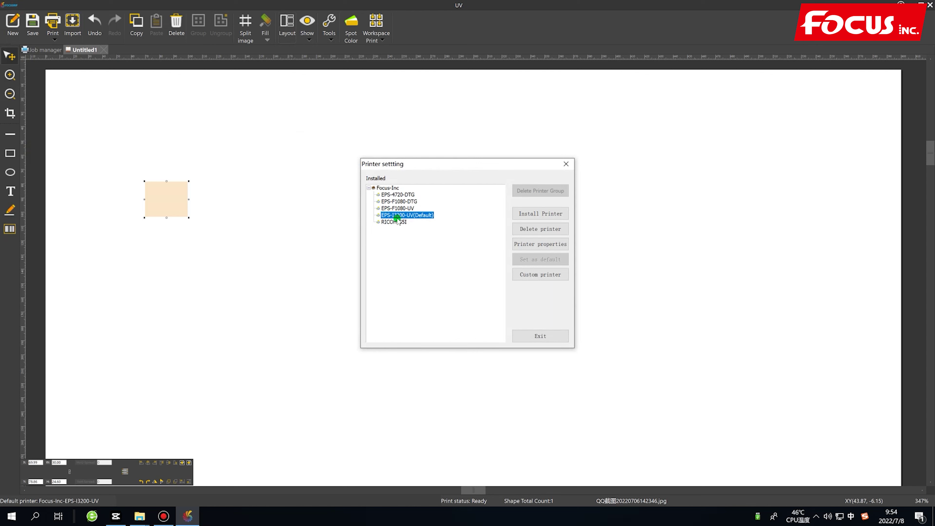
pyautogui.click(566, 164)
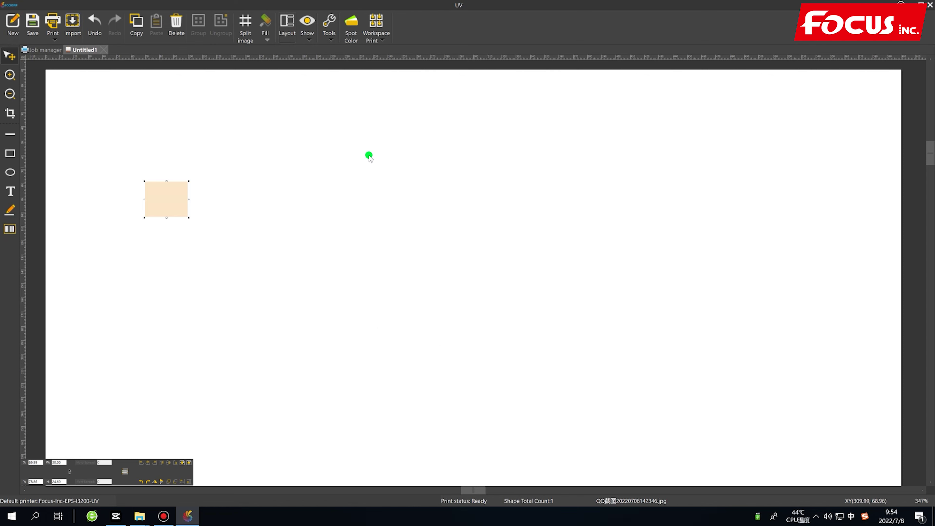
# Reopen the printer settings, highlight EPS-F1080-UV, RICOH-G5I and EPS-I3200-UV to review the printer choices, and close without changing the default.
pyautogui.click(9, 5)
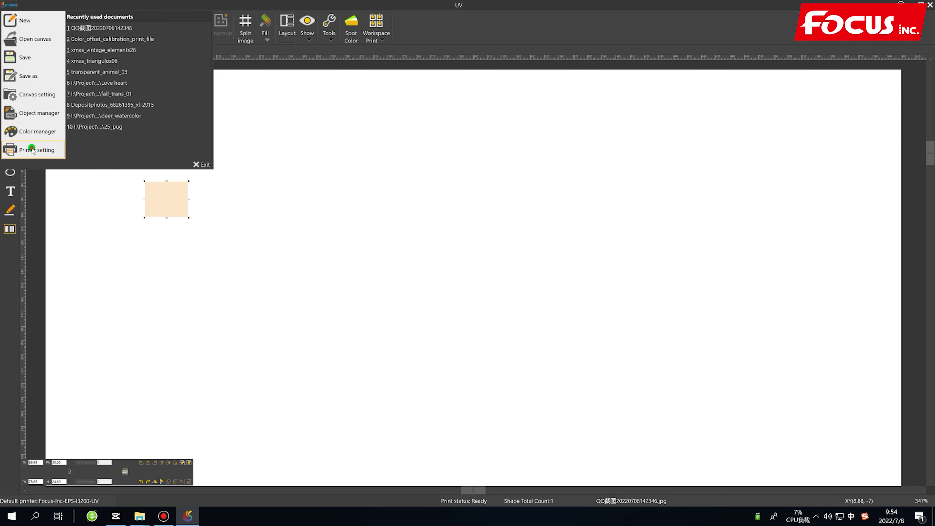
pyautogui.click(49, 150)
pyautogui.click(412, 216)
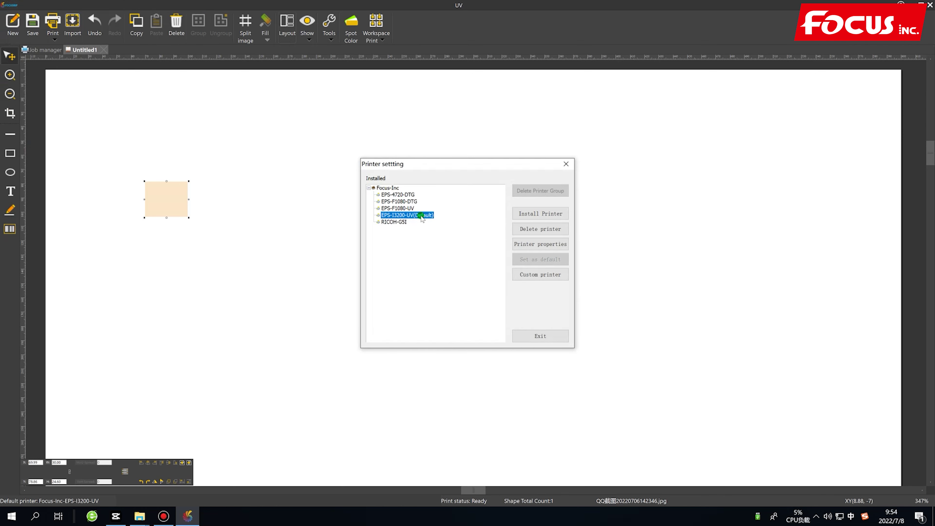
pyautogui.click(402, 208)
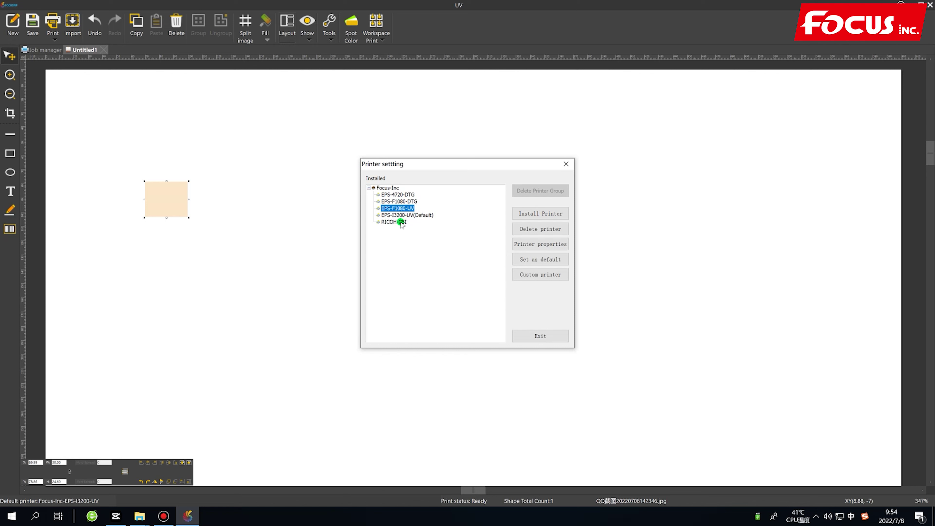
pyautogui.click(397, 222)
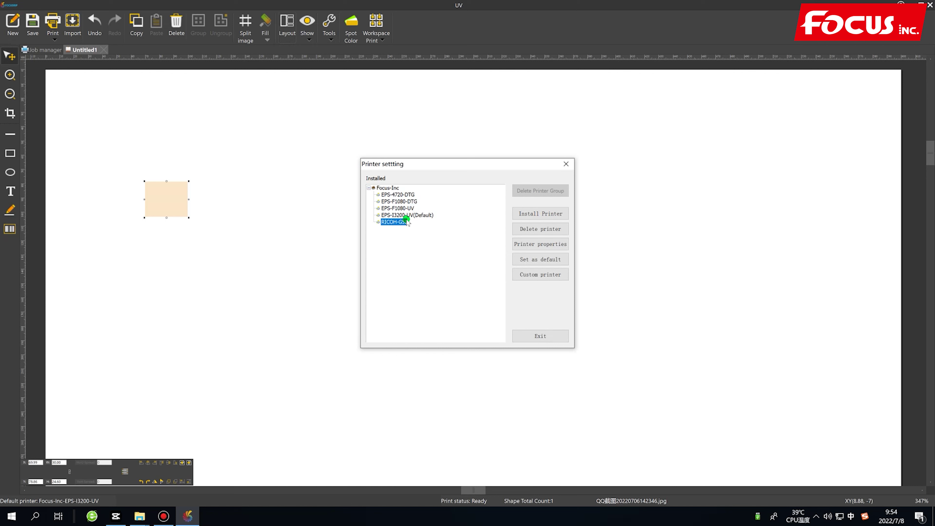
pyautogui.click(405, 215)
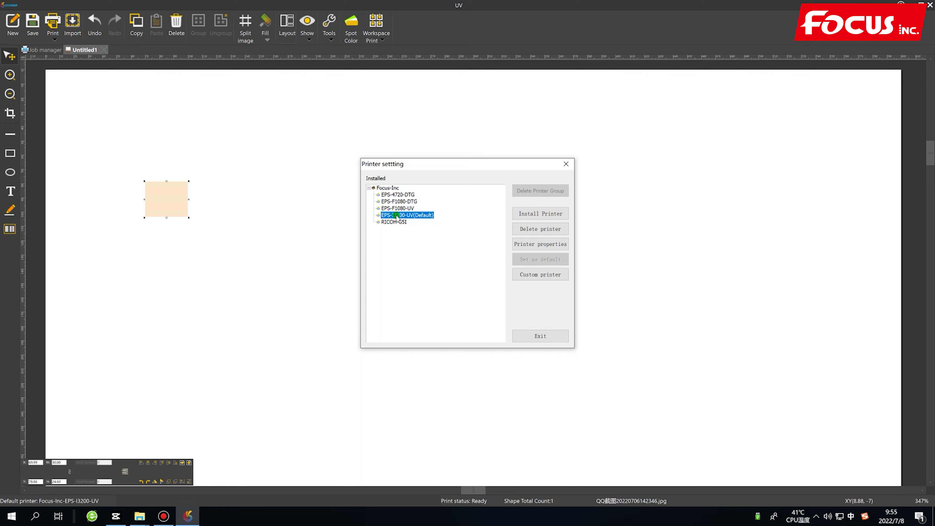
pyautogui.click(568, 164)
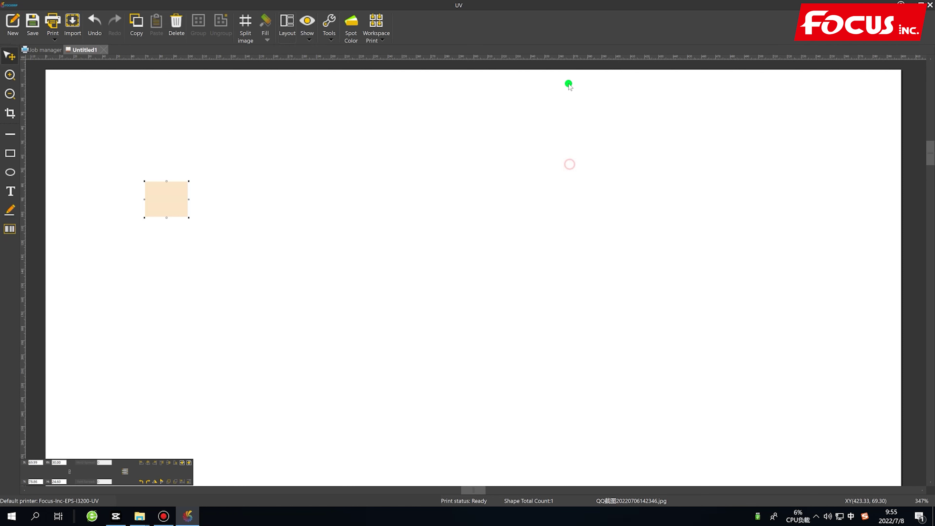